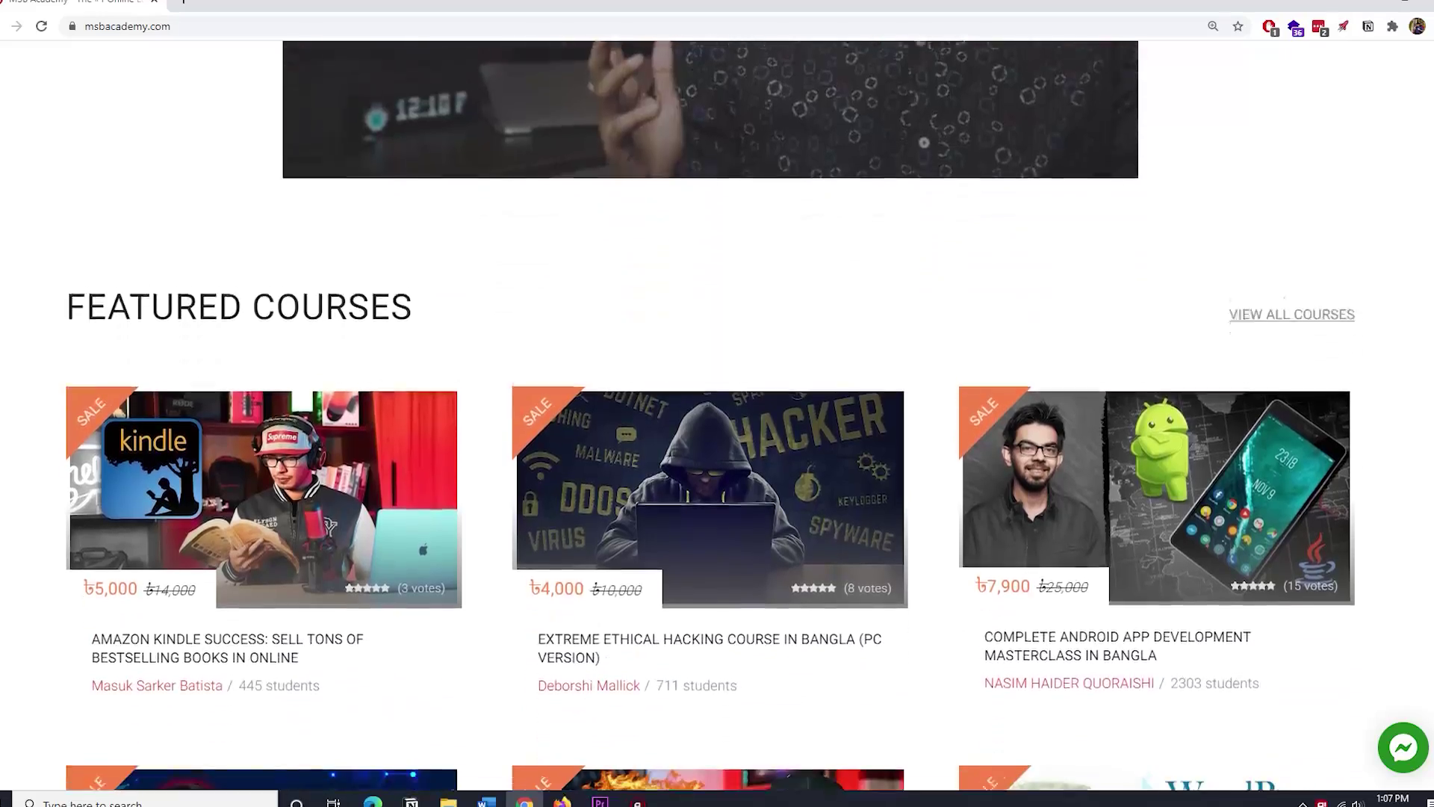
scroll(710, 416, down, 20)
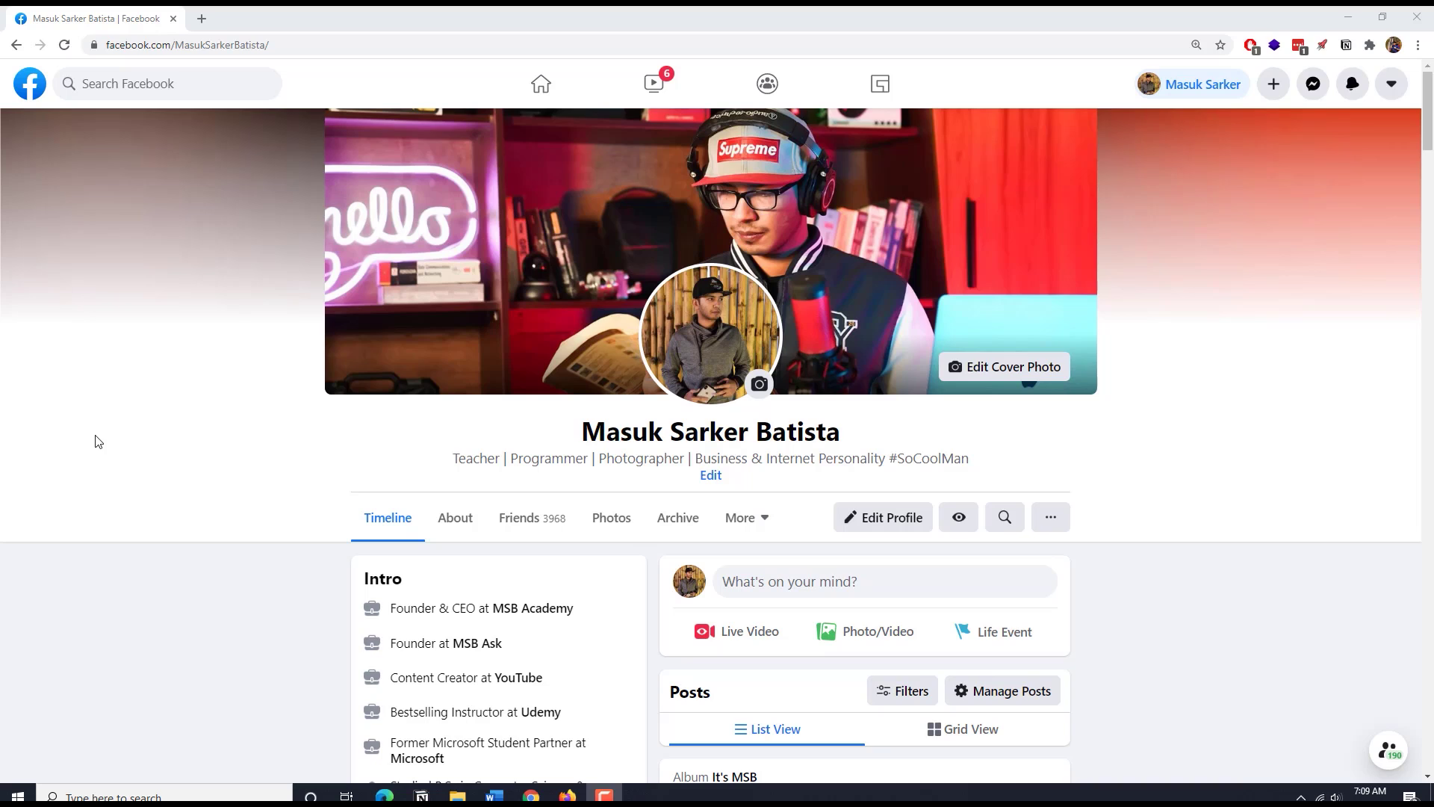
Start creating a new Facebook Page and check its mobile preview, returning to the desktop preview.
click(1279, 86)
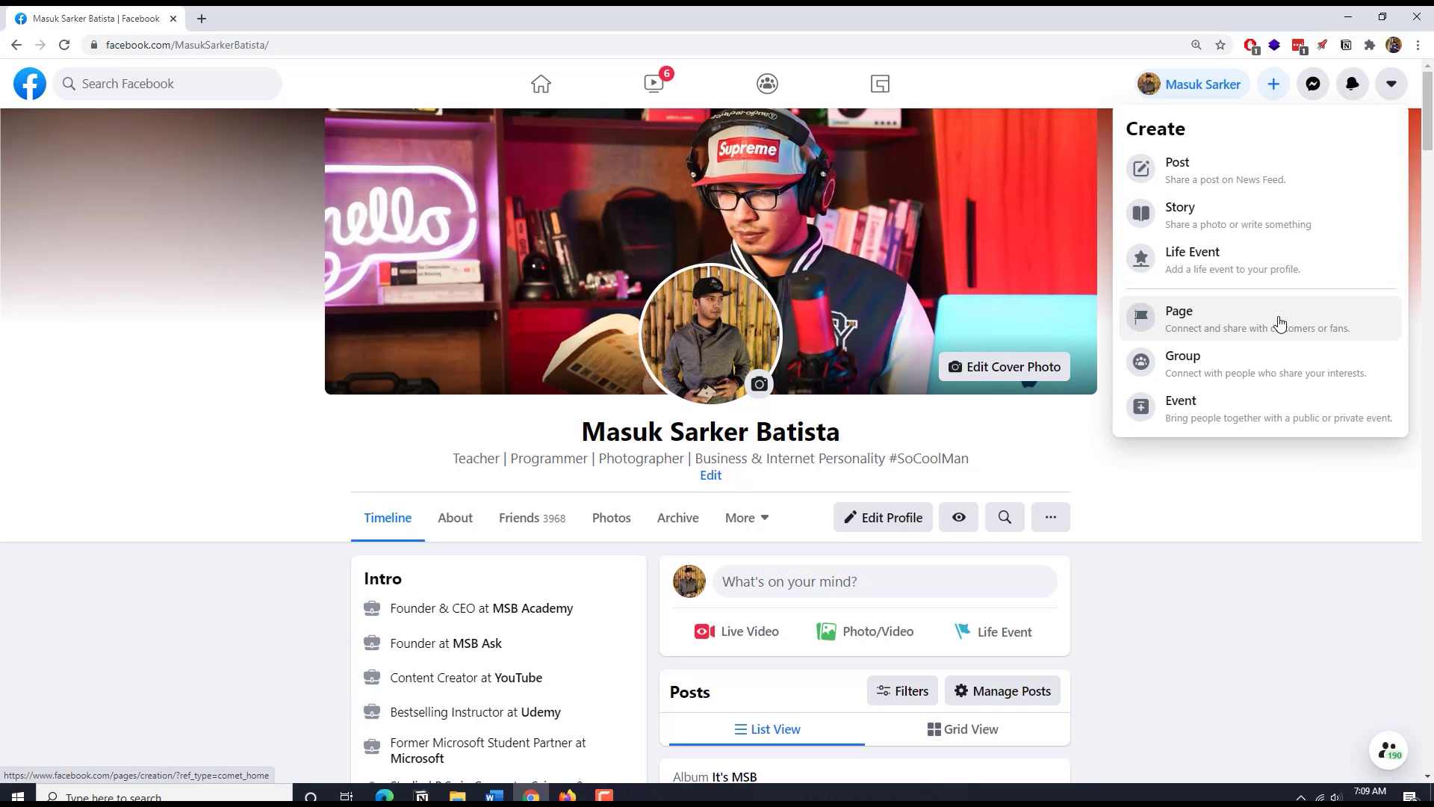
click(1242, 323)
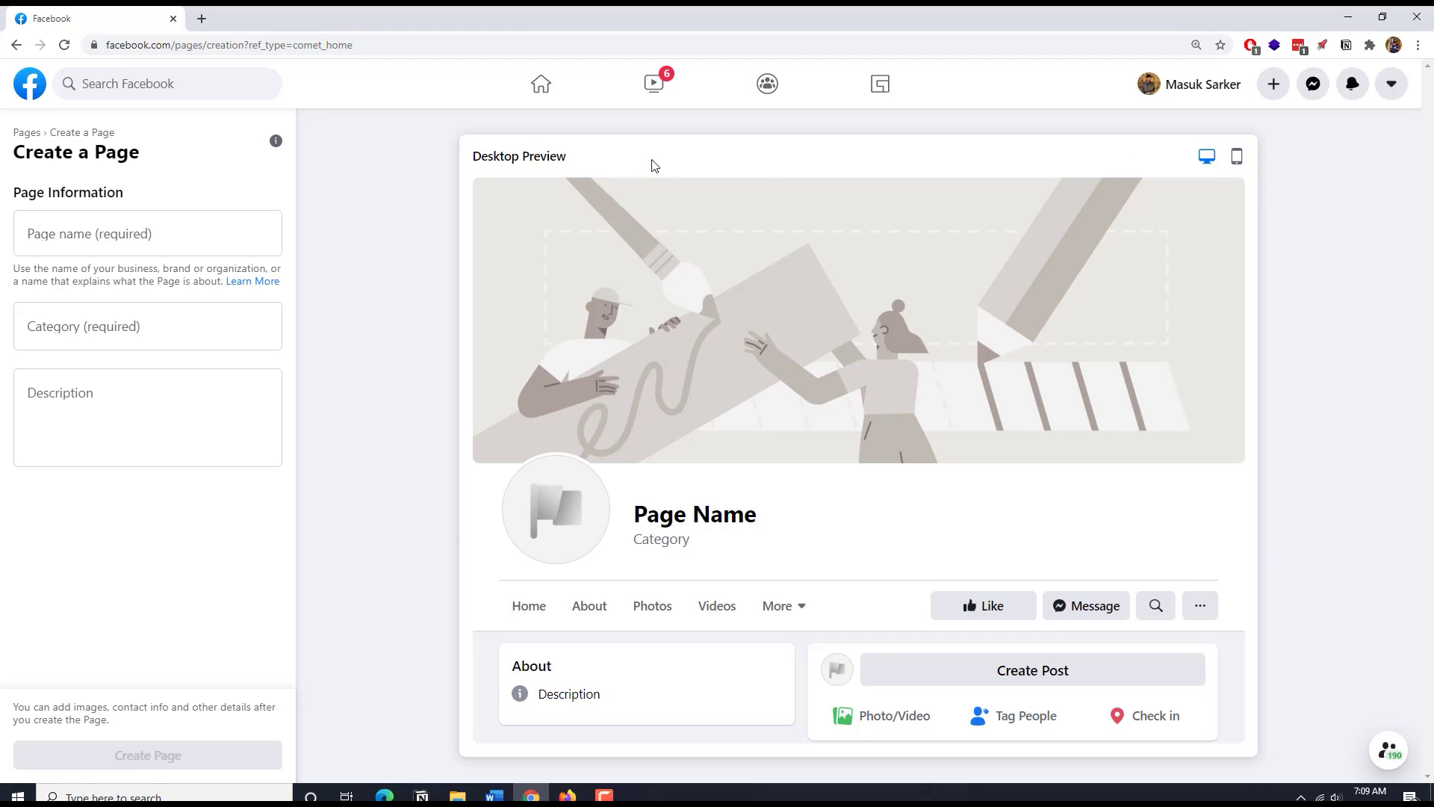
click(1237, 156)
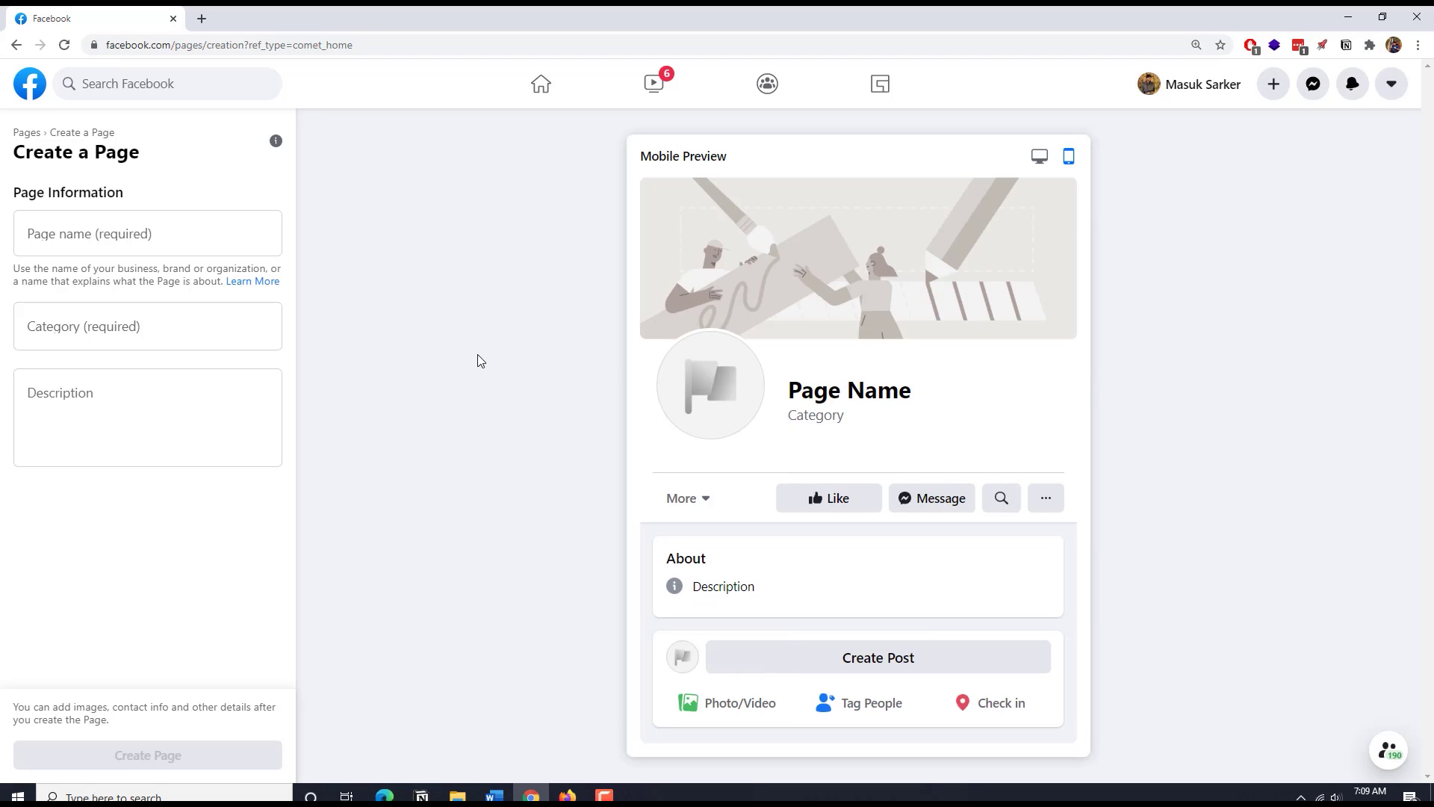
click(1039, 155)
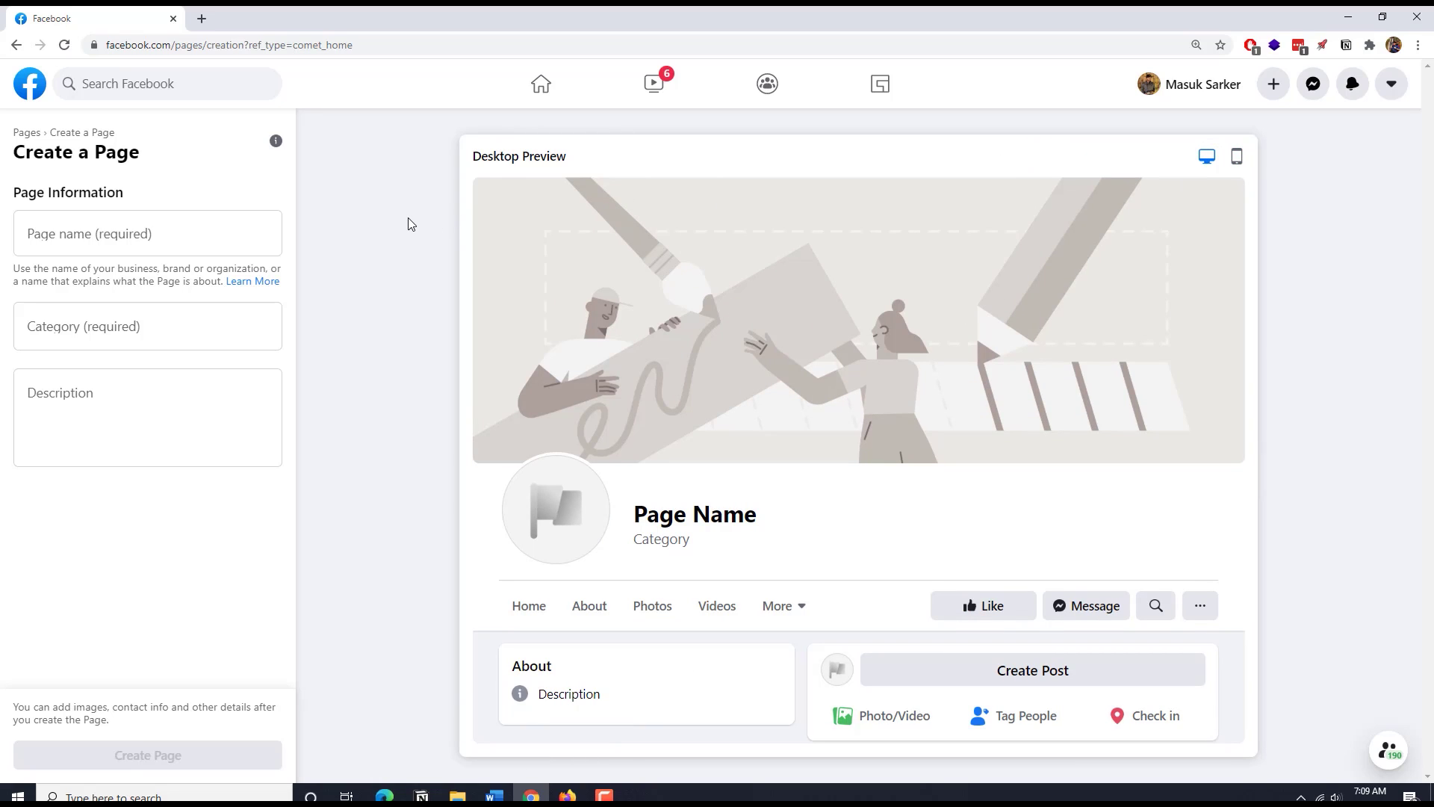
Enter "MSB Photography" as the name of the new Page.
click(66, 233)
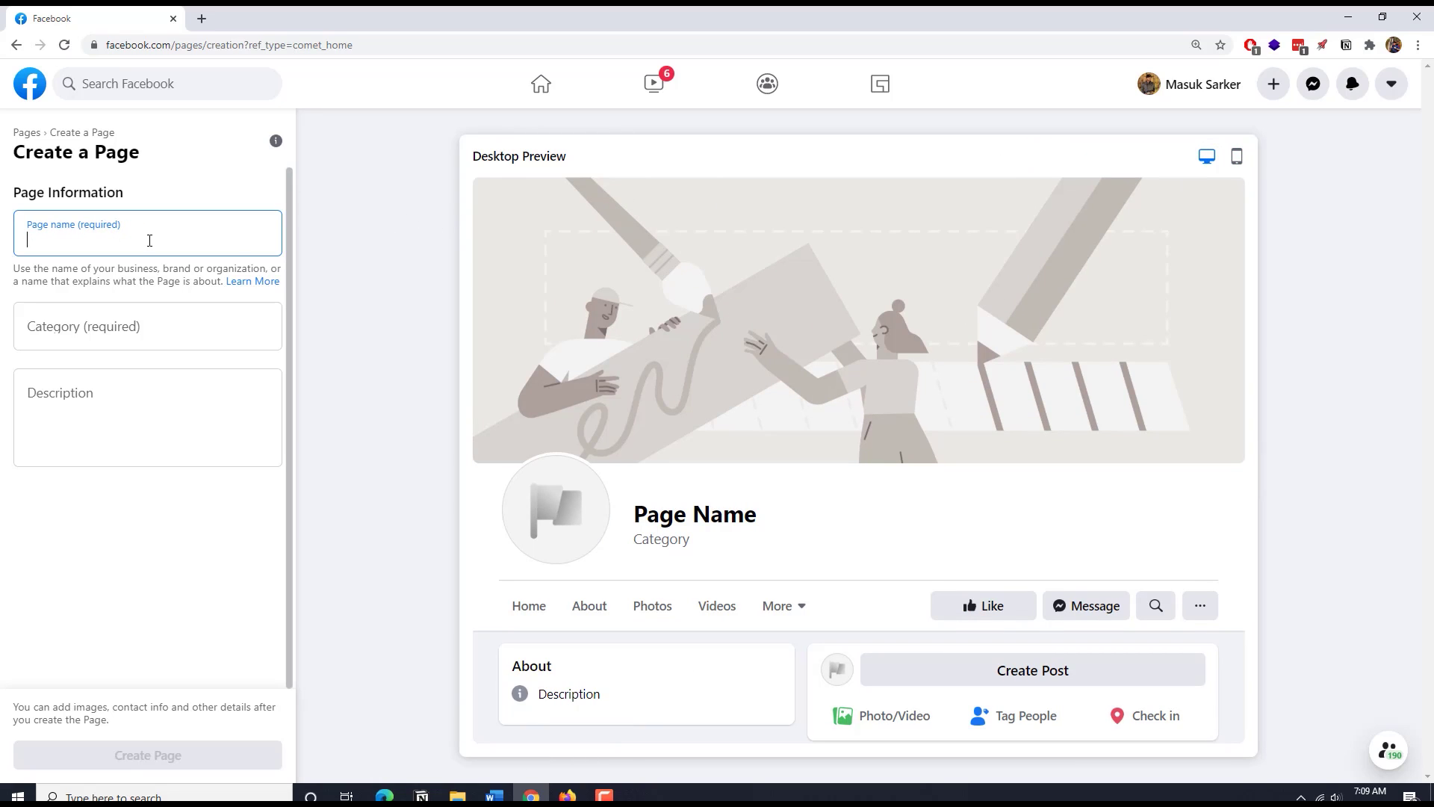
click(390, 258)
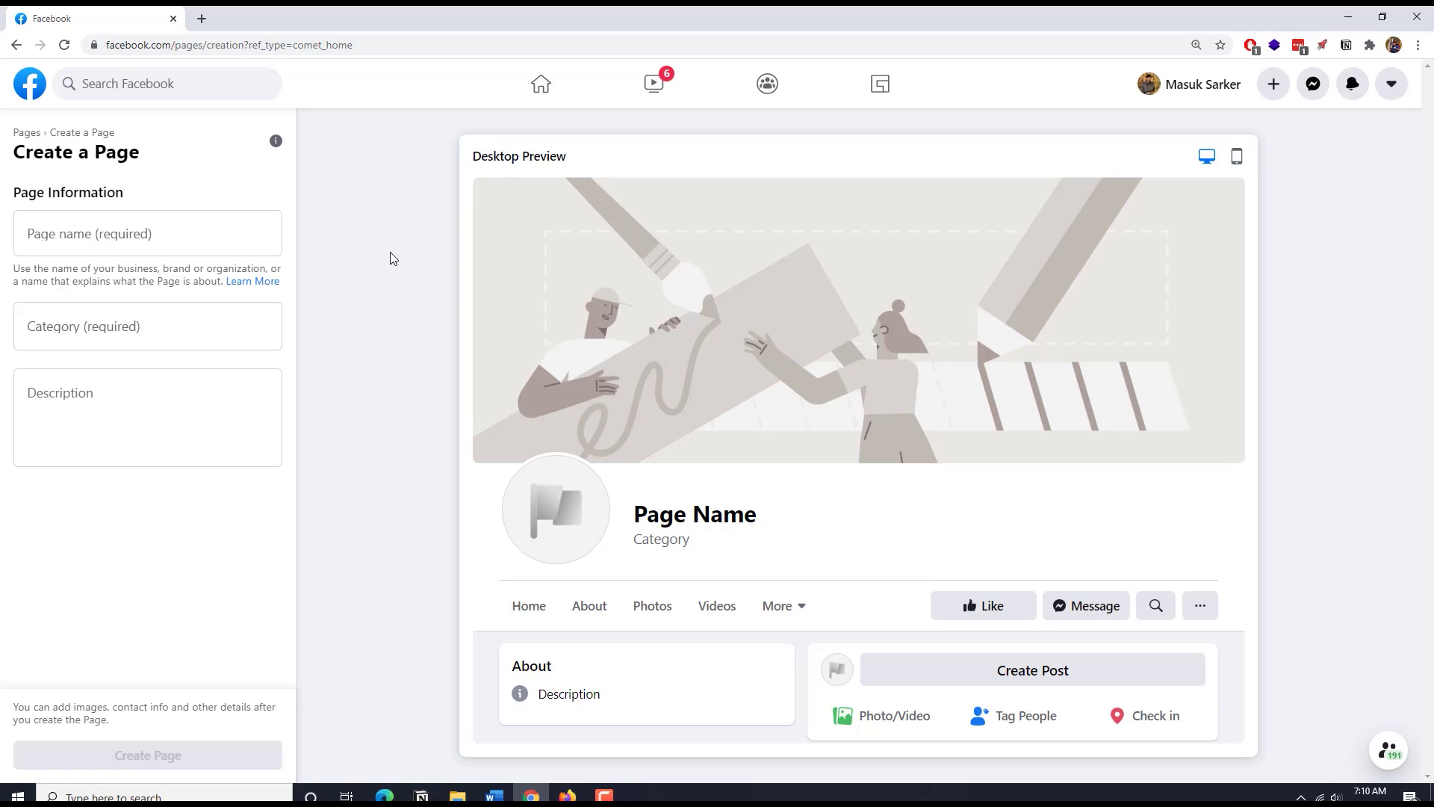
click(78, 241)
click(354, 406)
click(106, 236)
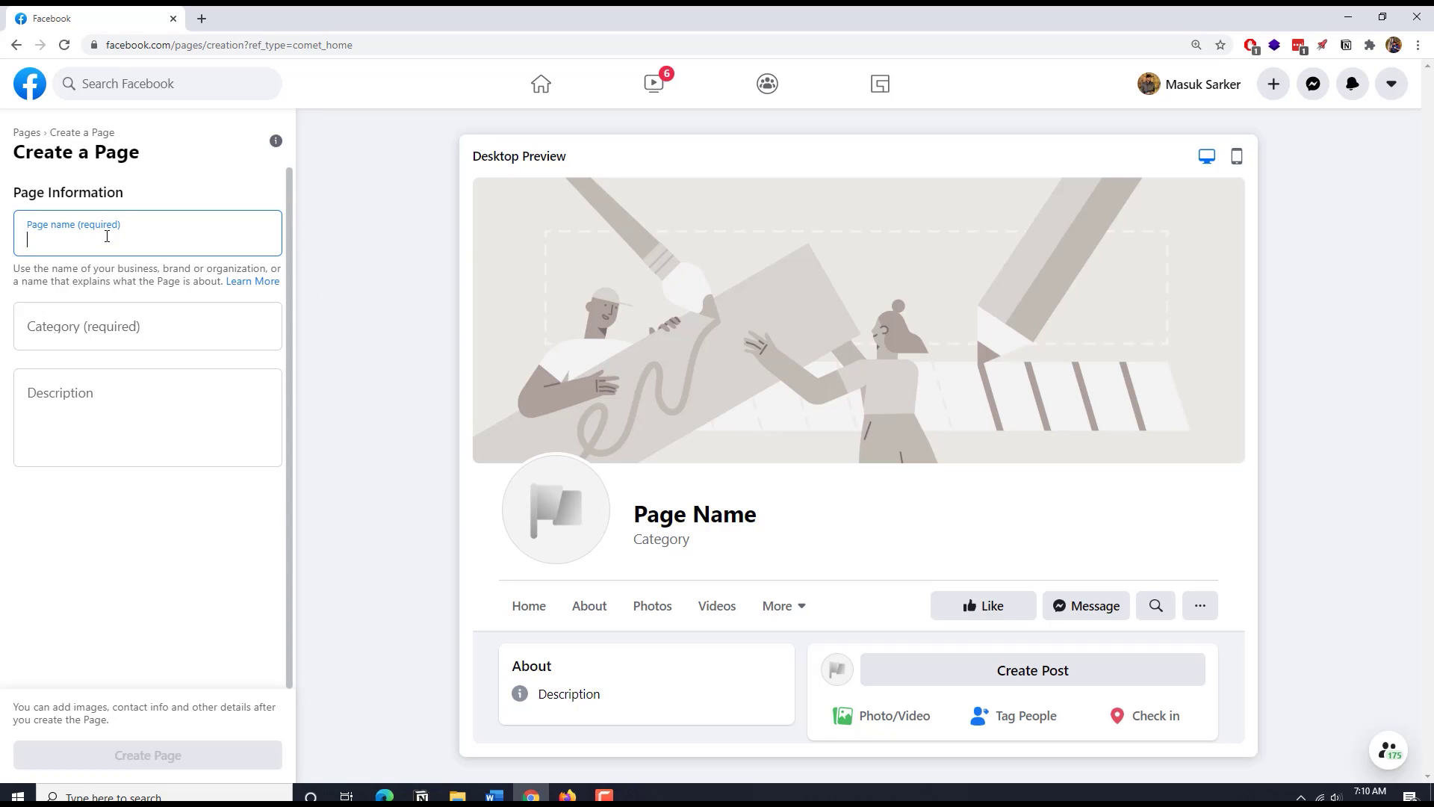
text(MSB)
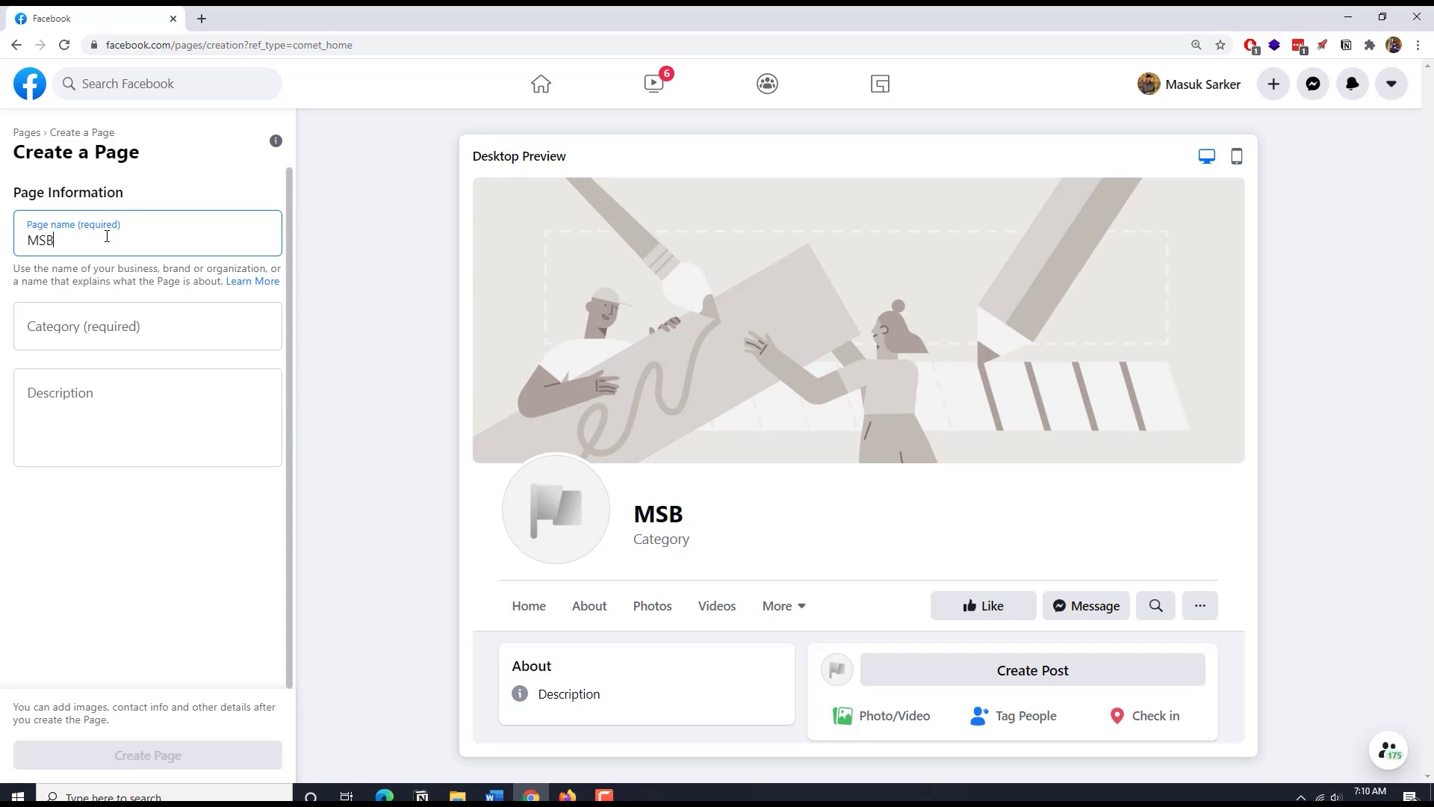
text( Photography)
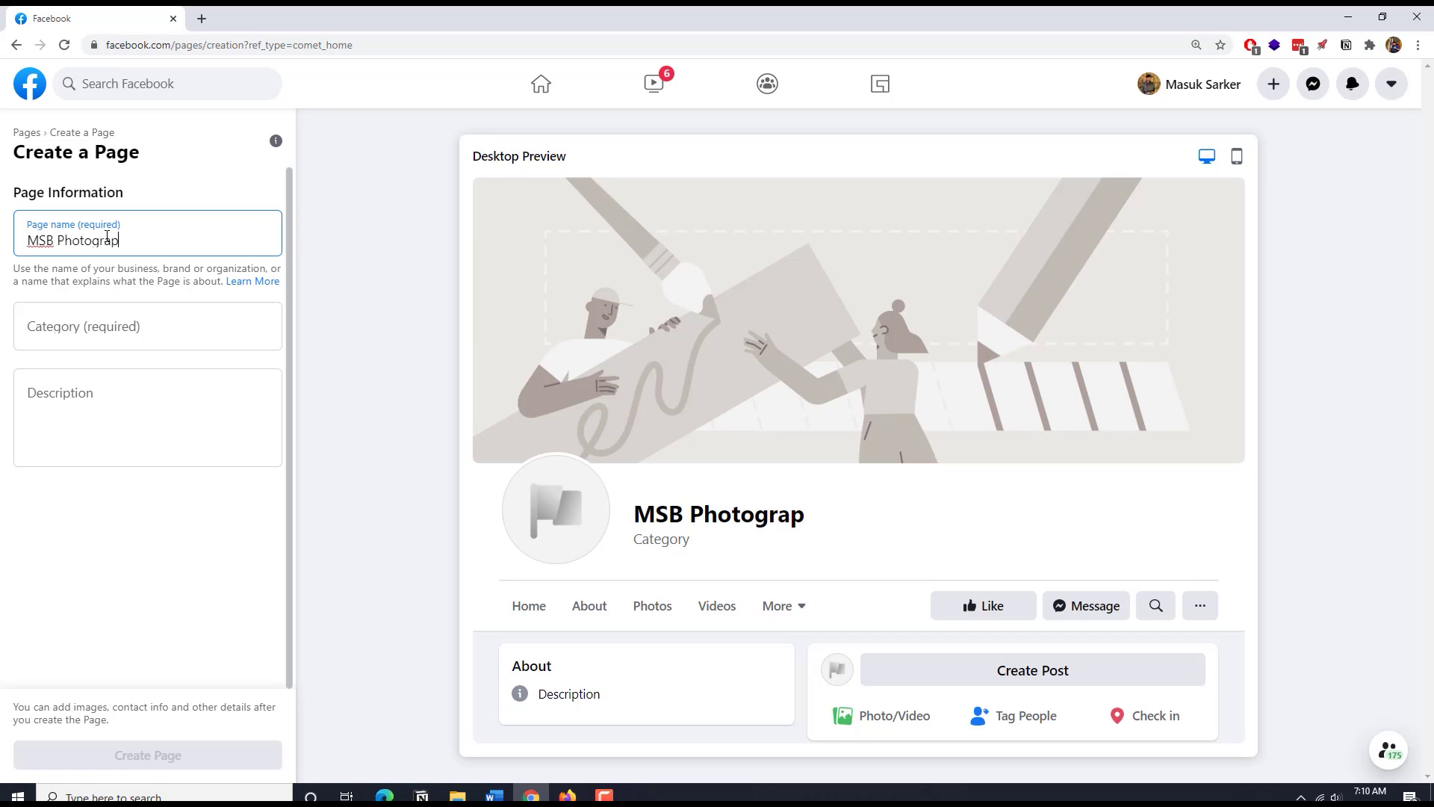
click(363, 323)
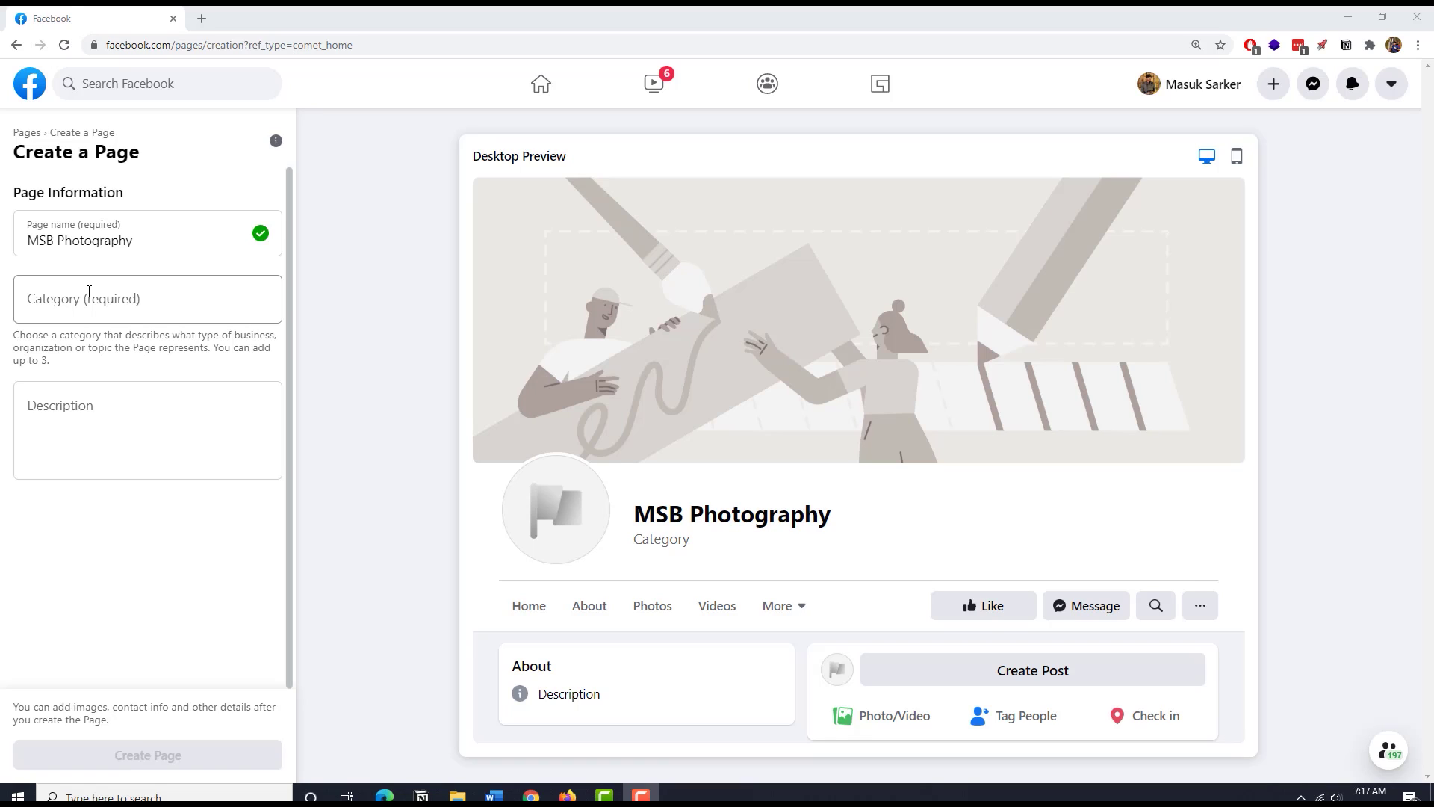
Search the Page category suggestions for "public", "e-comm" and "shop".
click(89, 291)
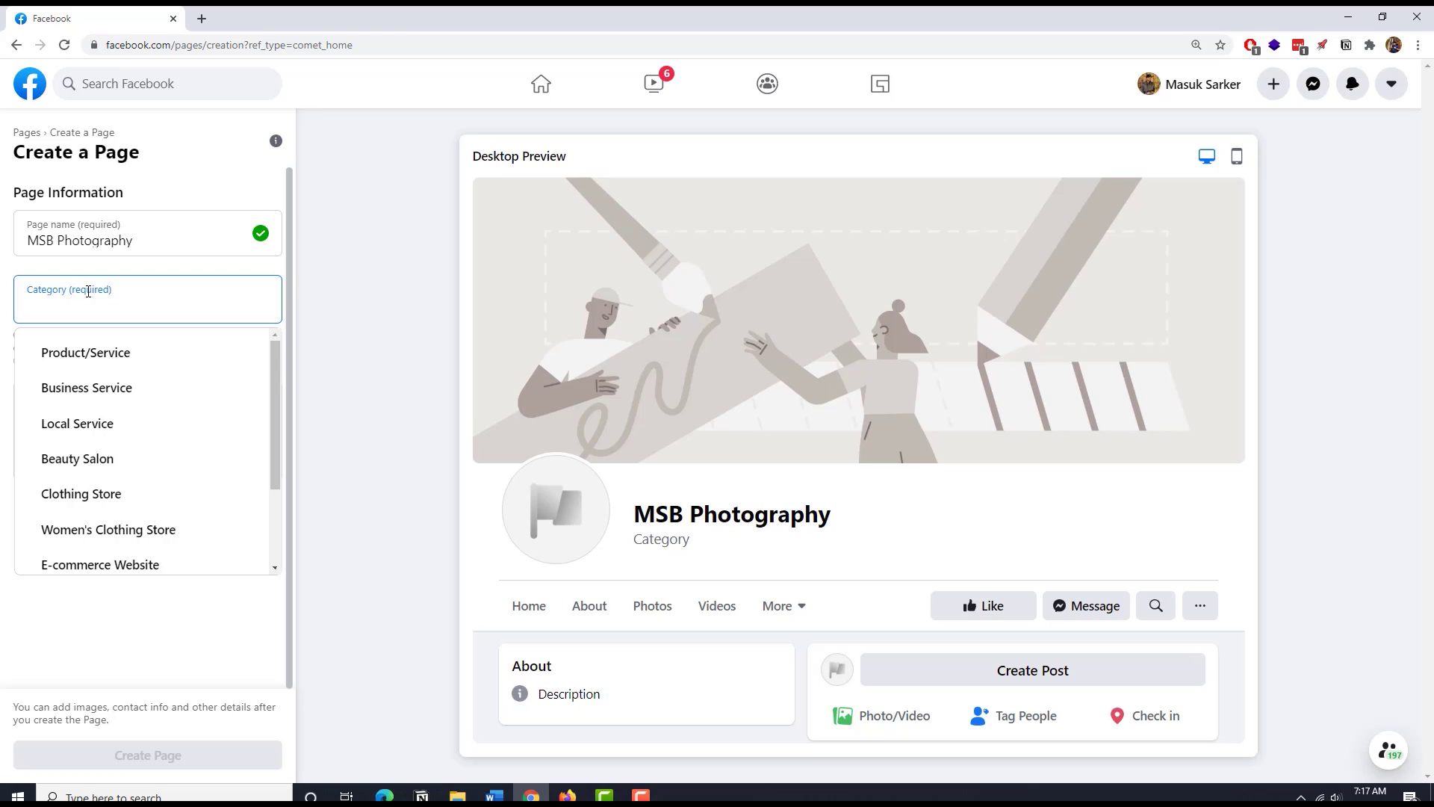
text(public)
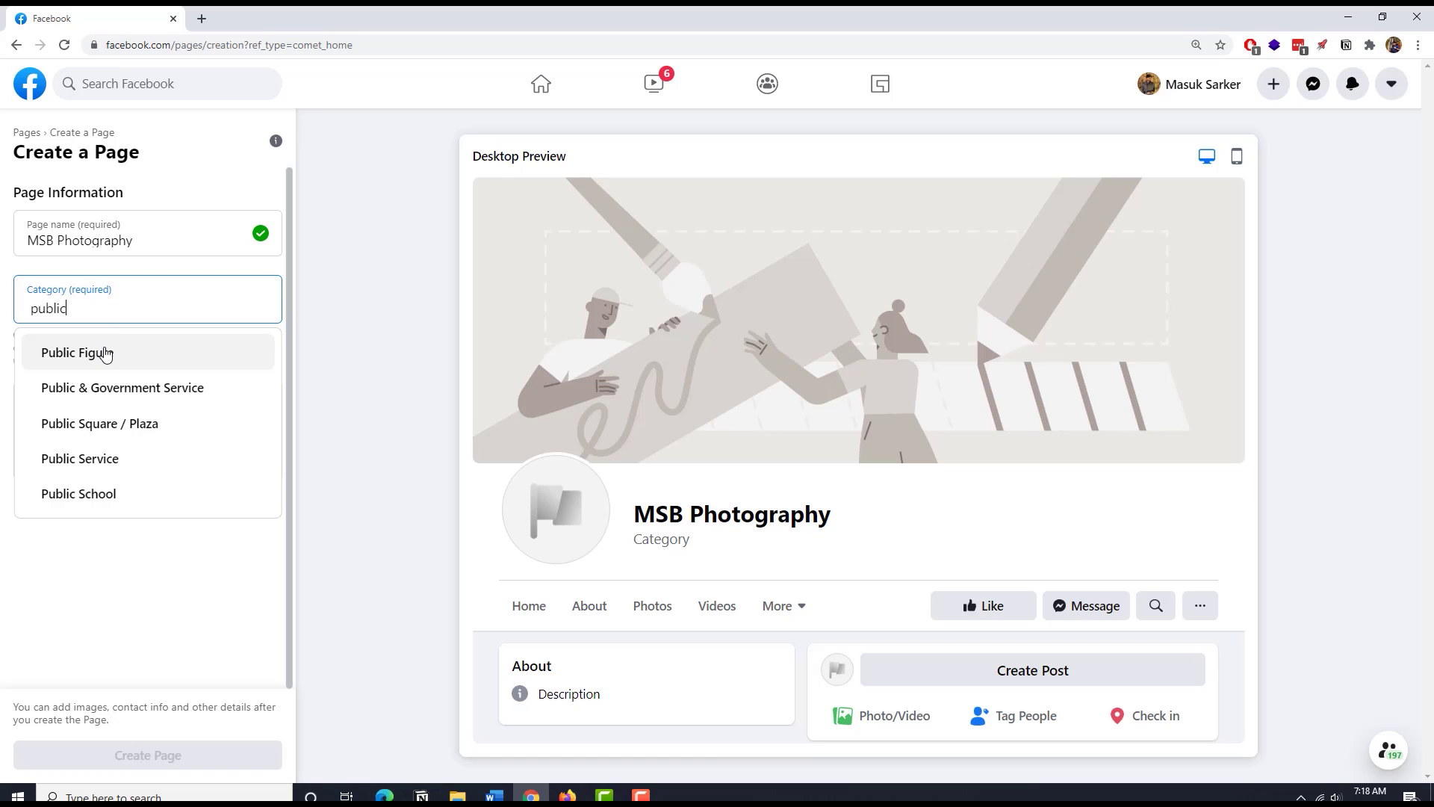
drag(118, 306, 31, 313)
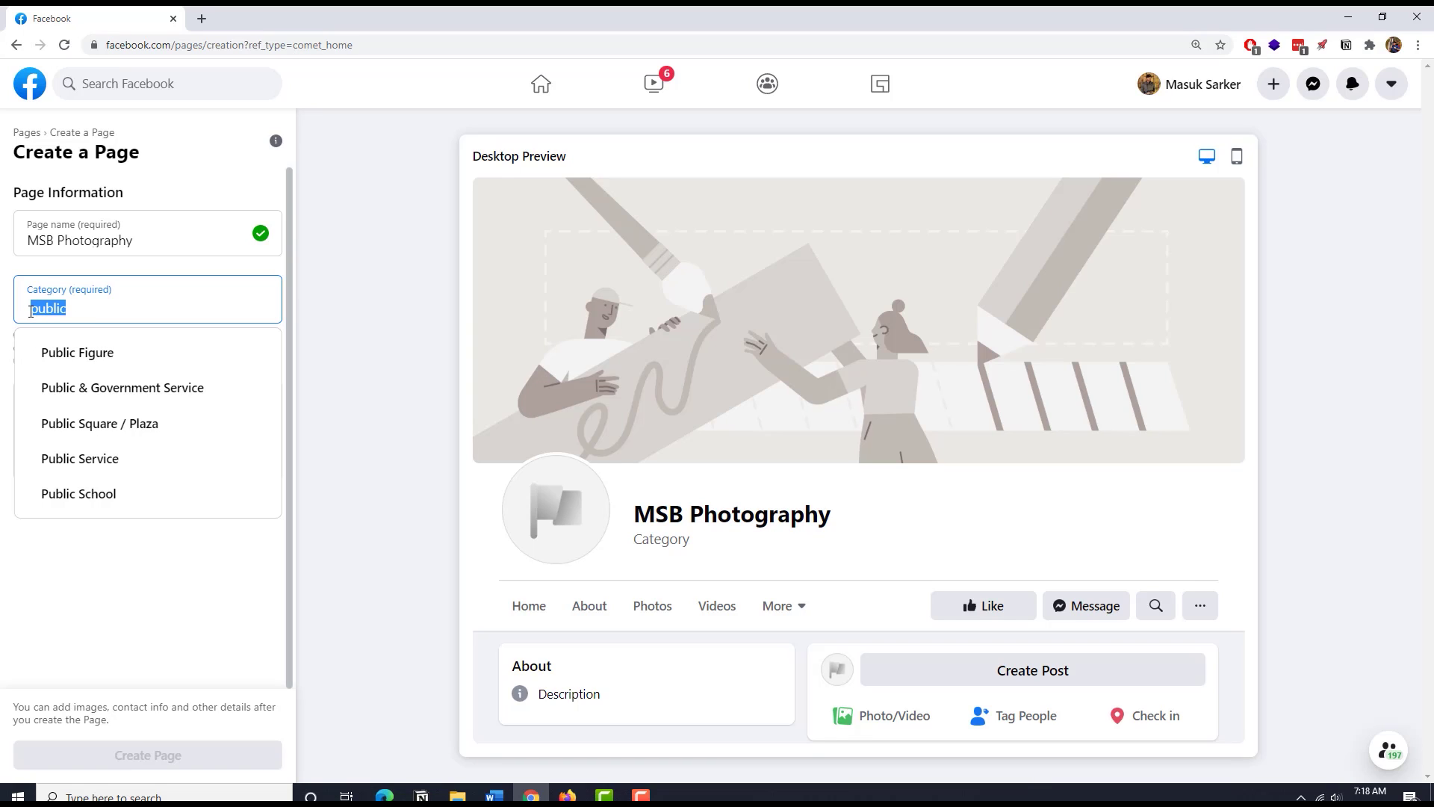
text(e-comm)
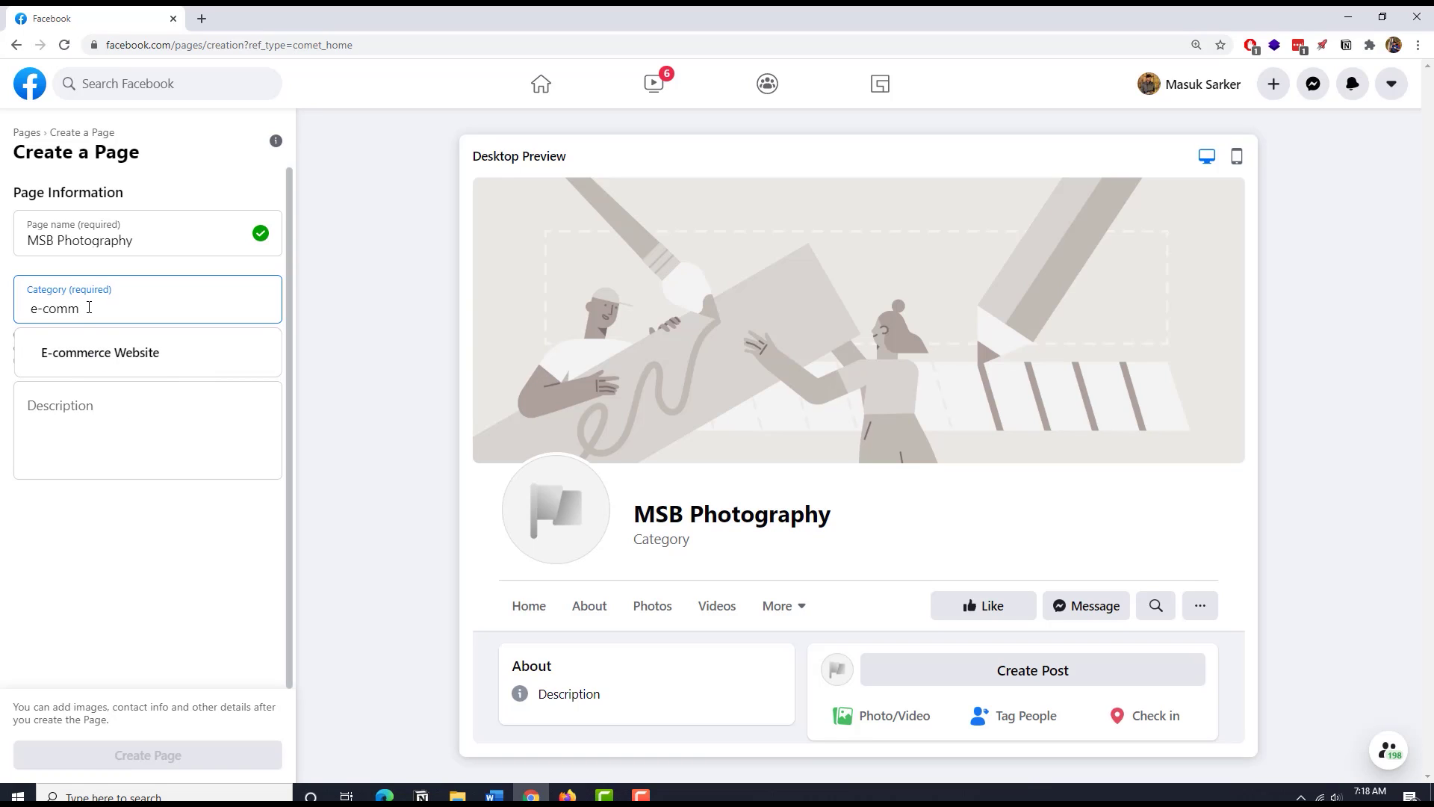
drag(88, 307, 23, 305)
text(shop)
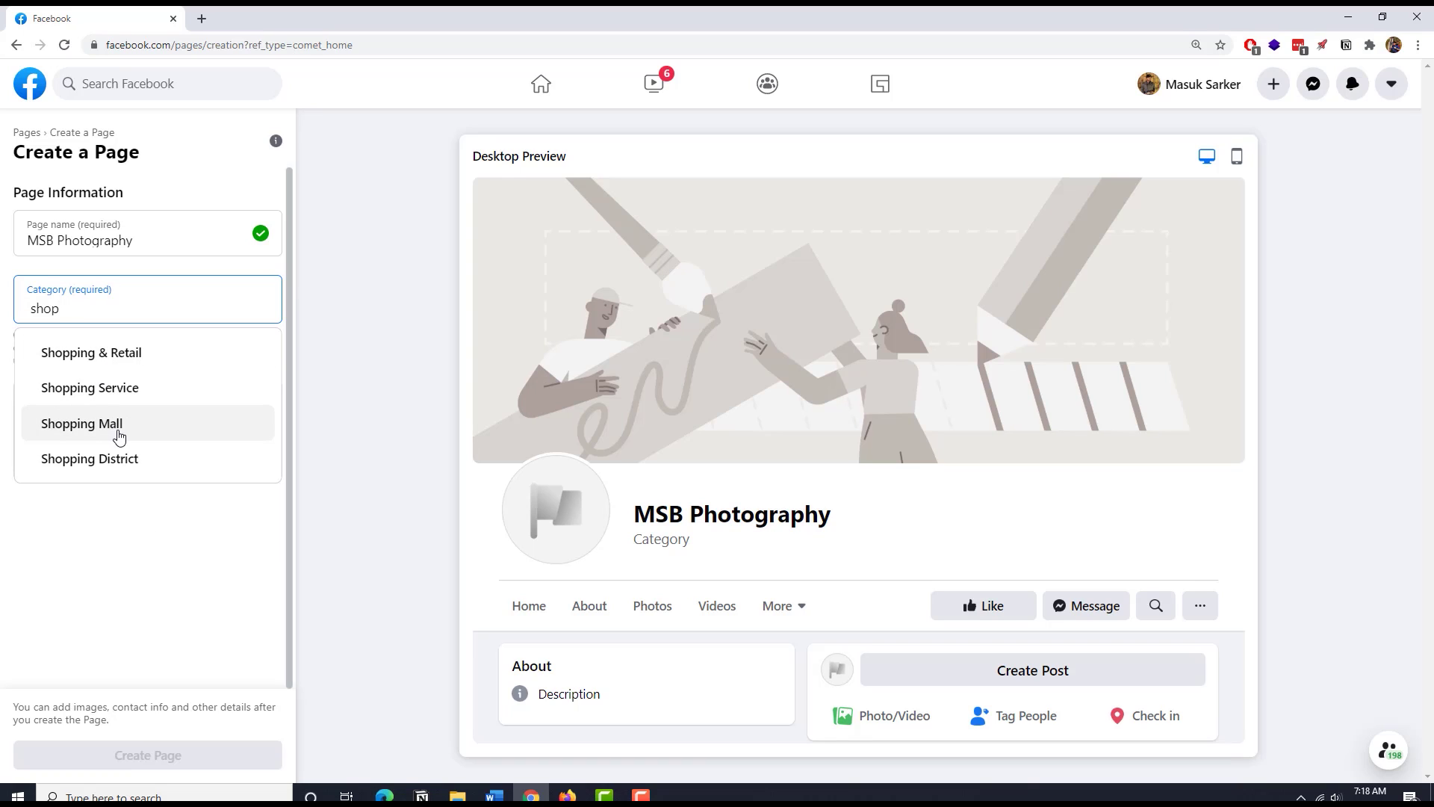
Replace the category search with "photography" and choose Photography Videography as the Page's category.
double_click(31, 309)
key(BackSpace)
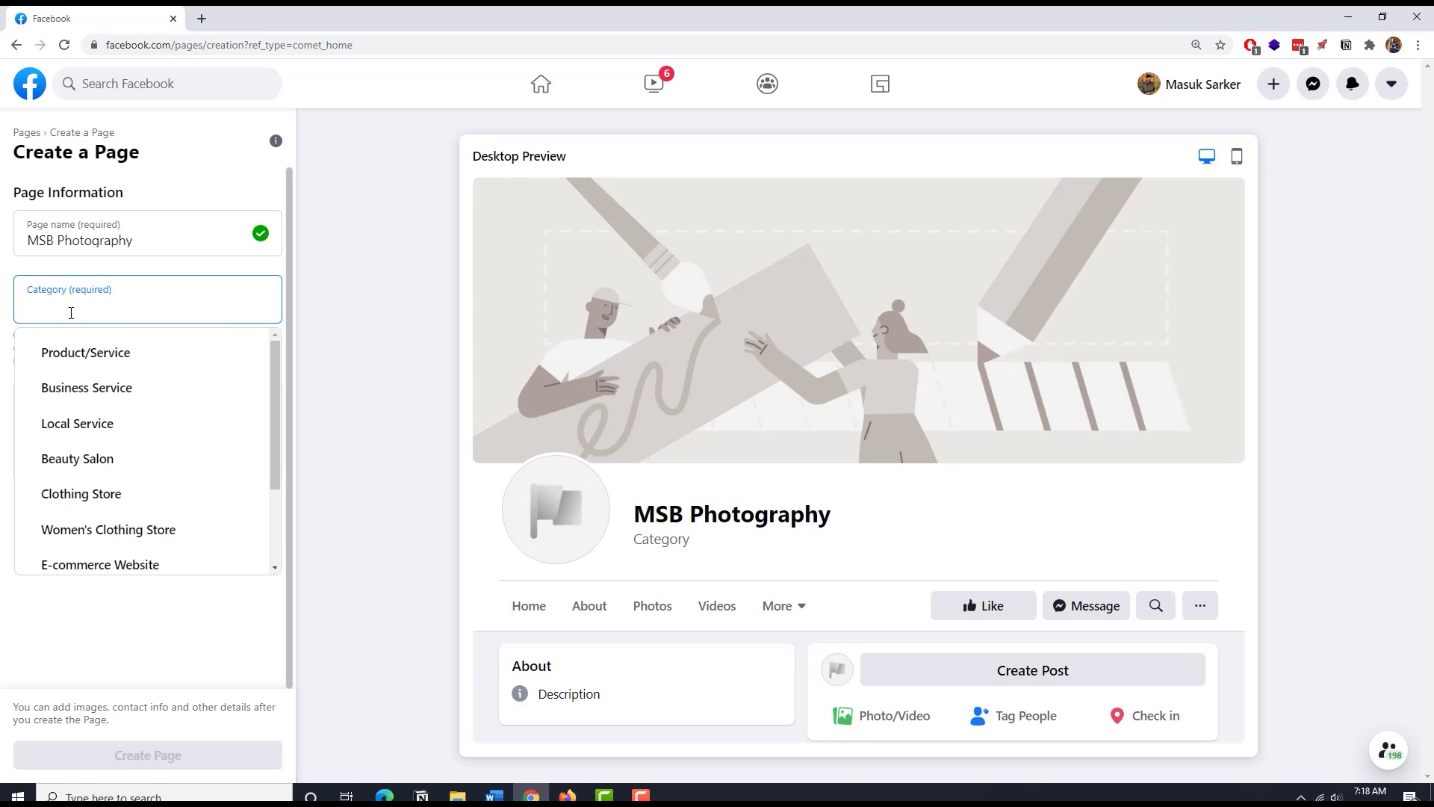
text(photography)
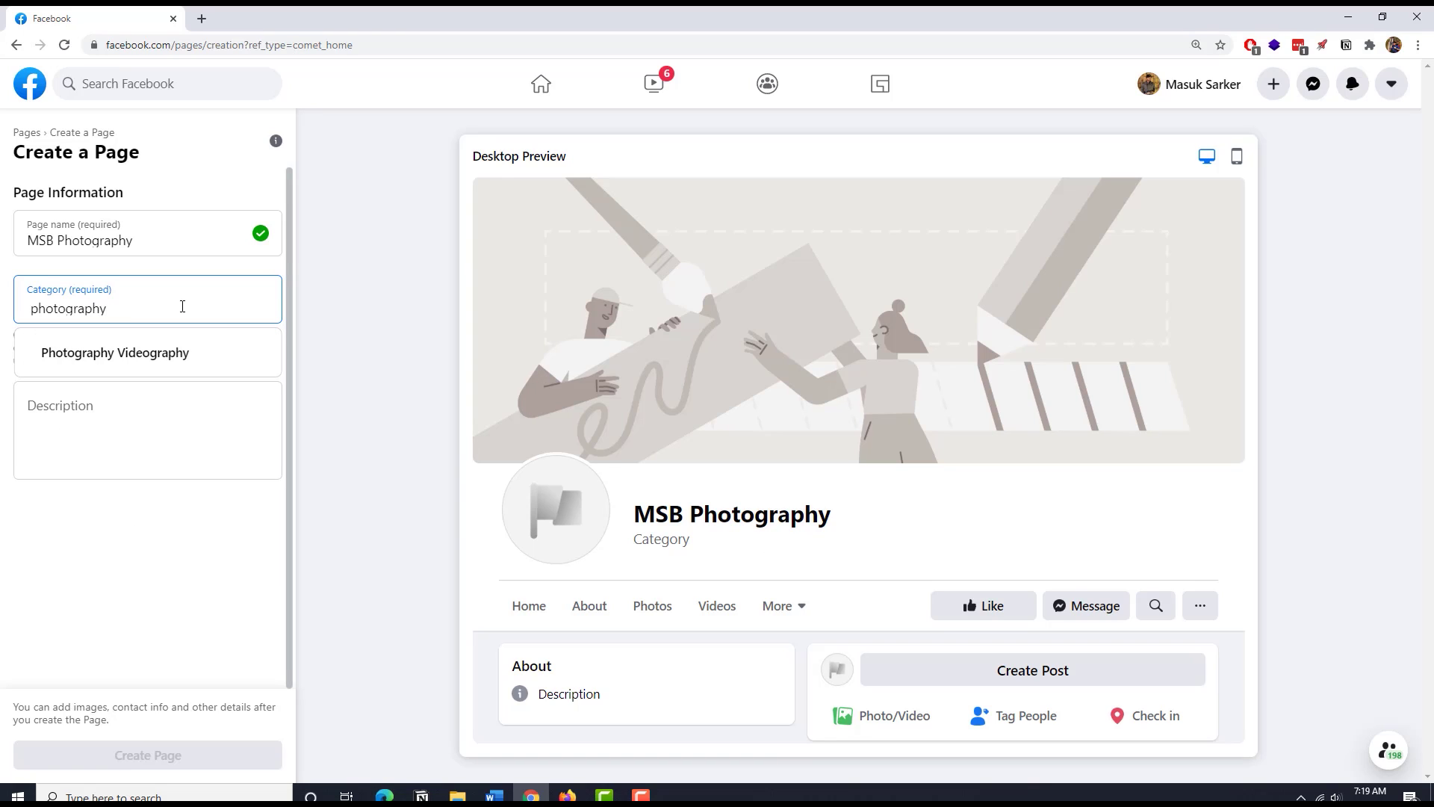
click(144, 351)
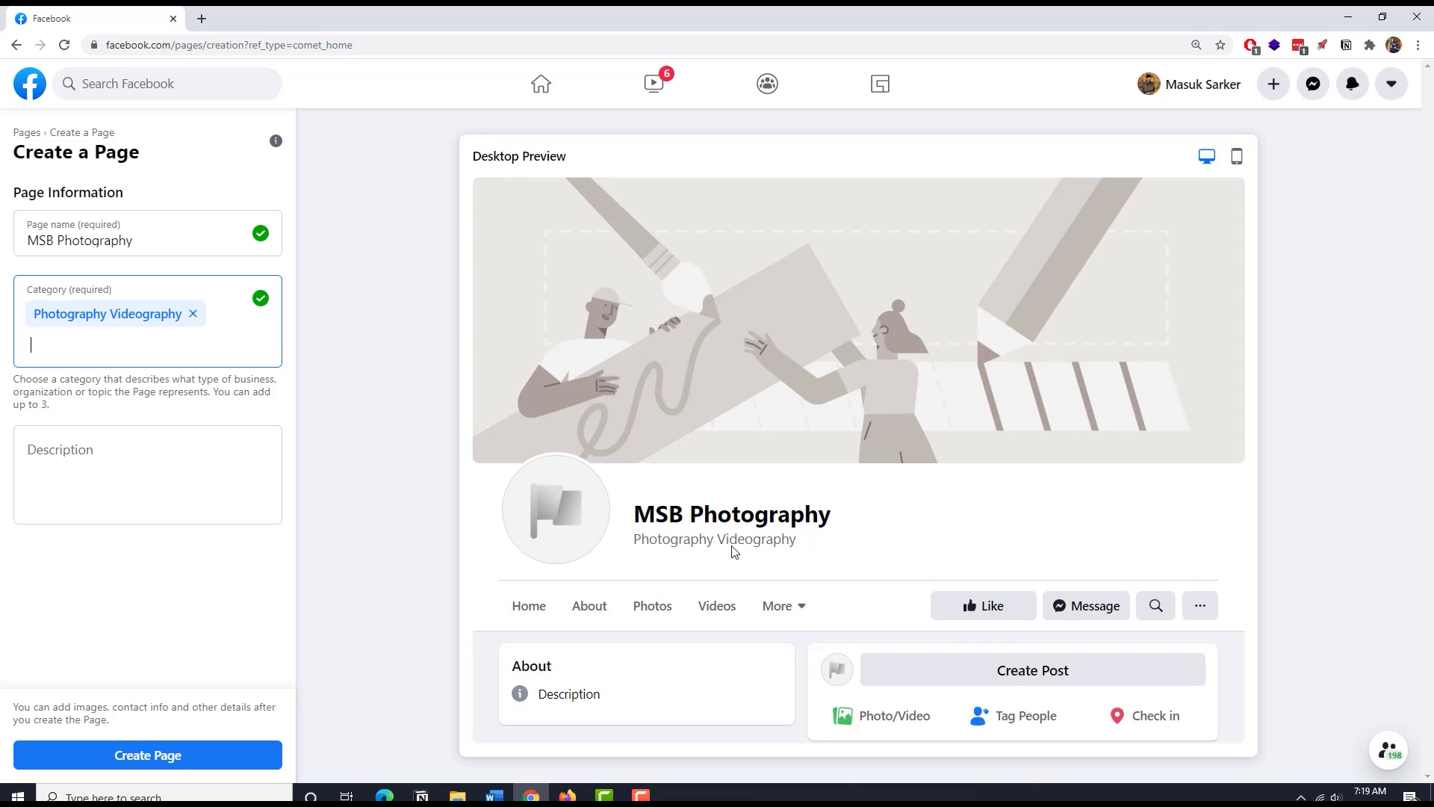
Paste the description of photography, cinematography and documentation services since 2015, with phone number and website, and create the Page.
click(52, 459)
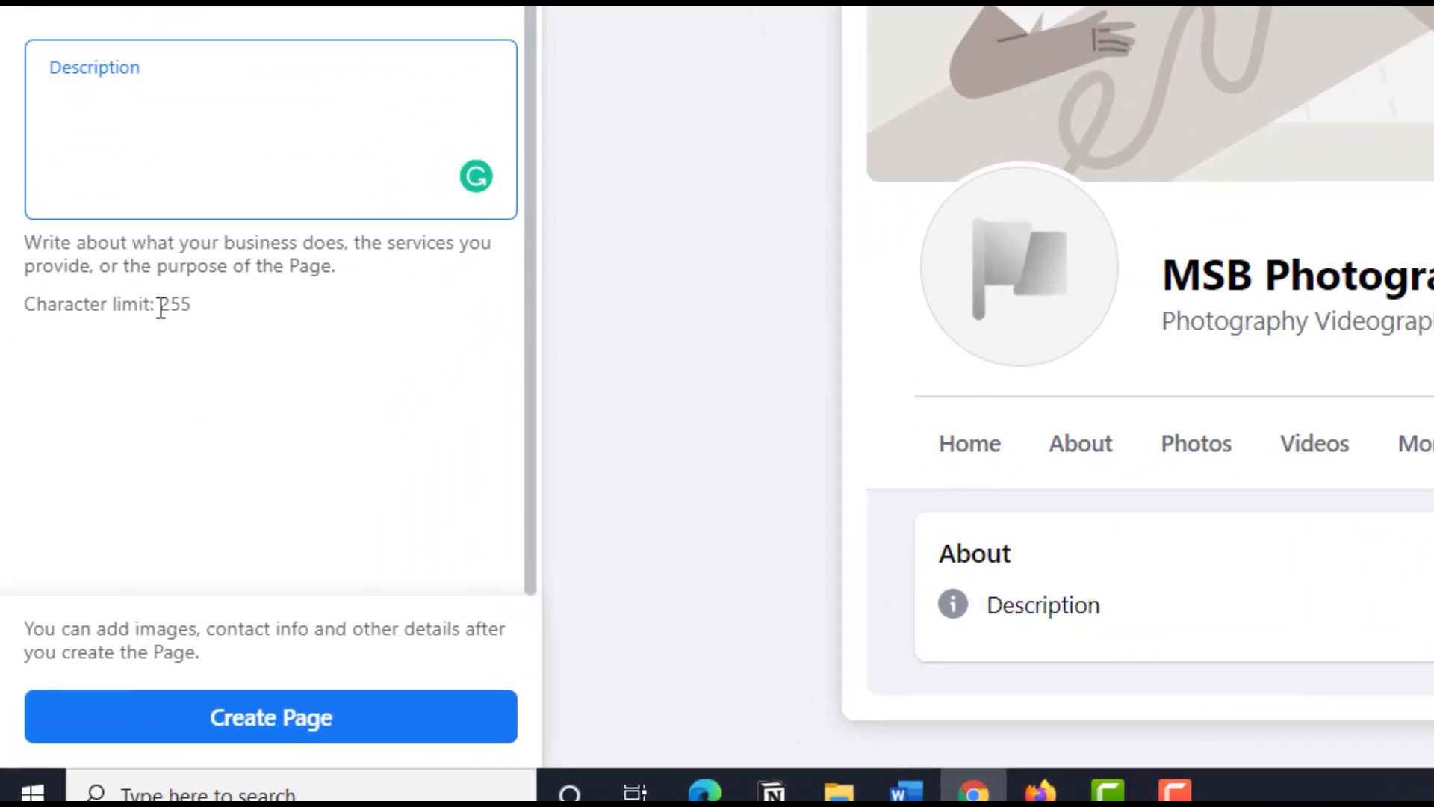
drag(87, 530, 106, 530)
click(245, 303)
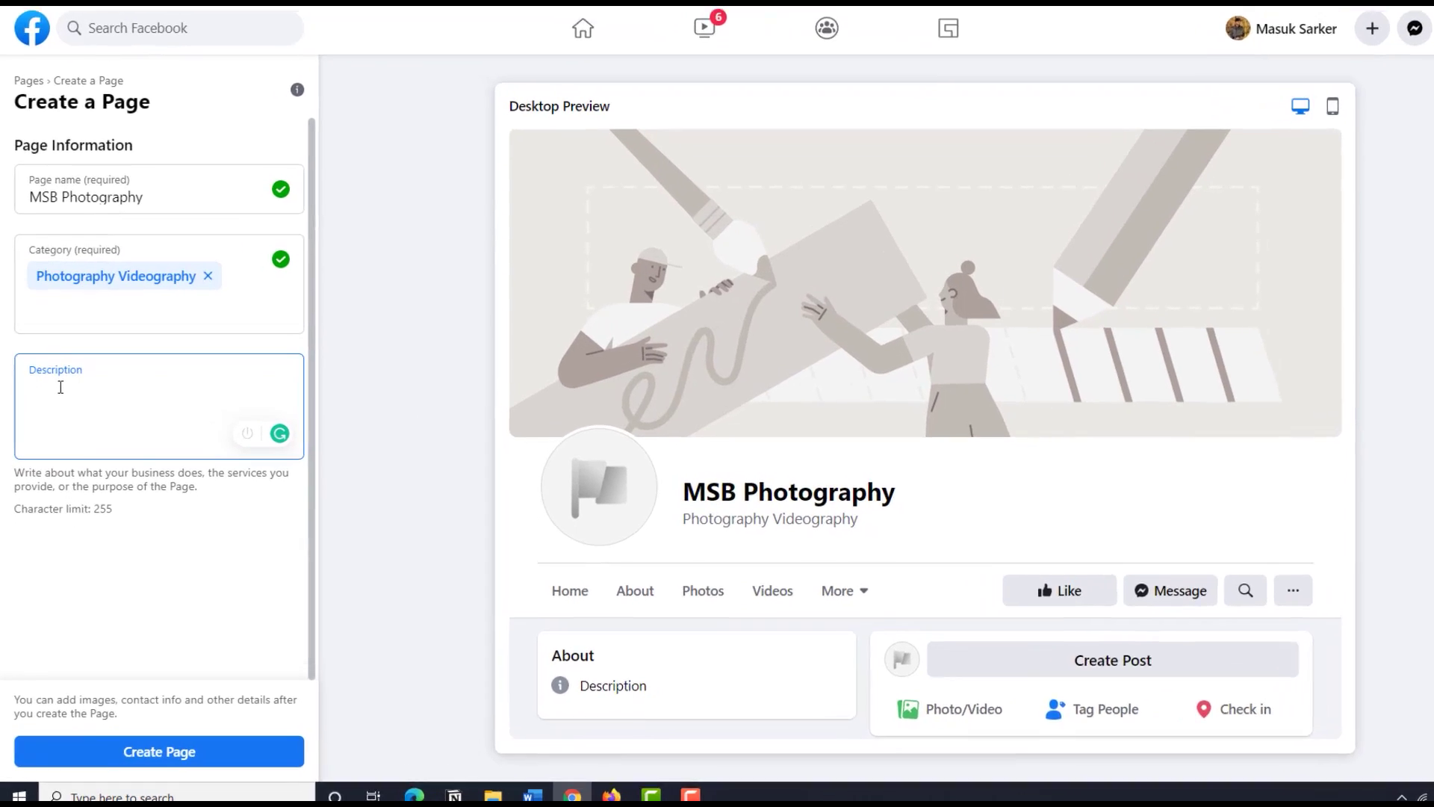
key(ctrl+v)
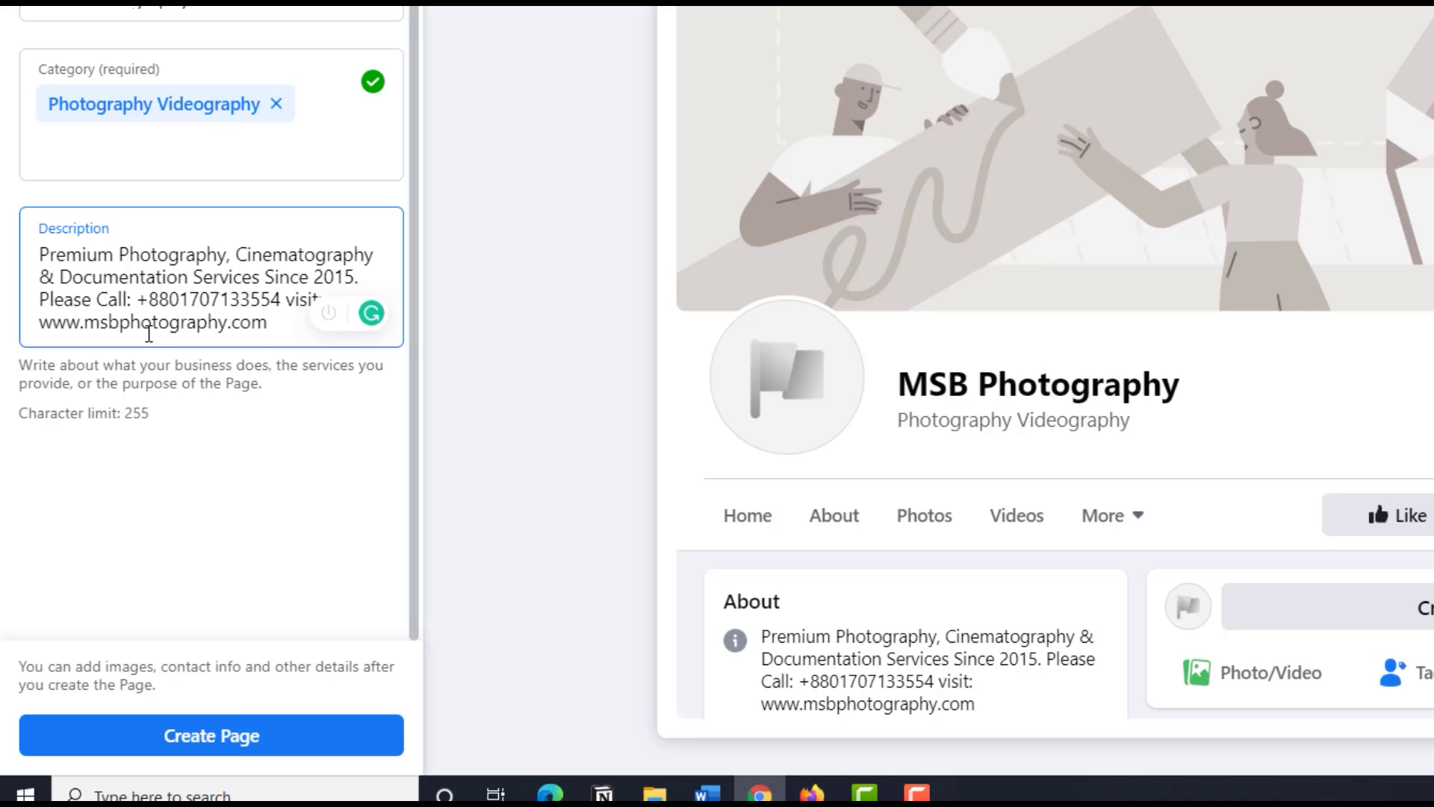
scroll(547, 56, down, 1)
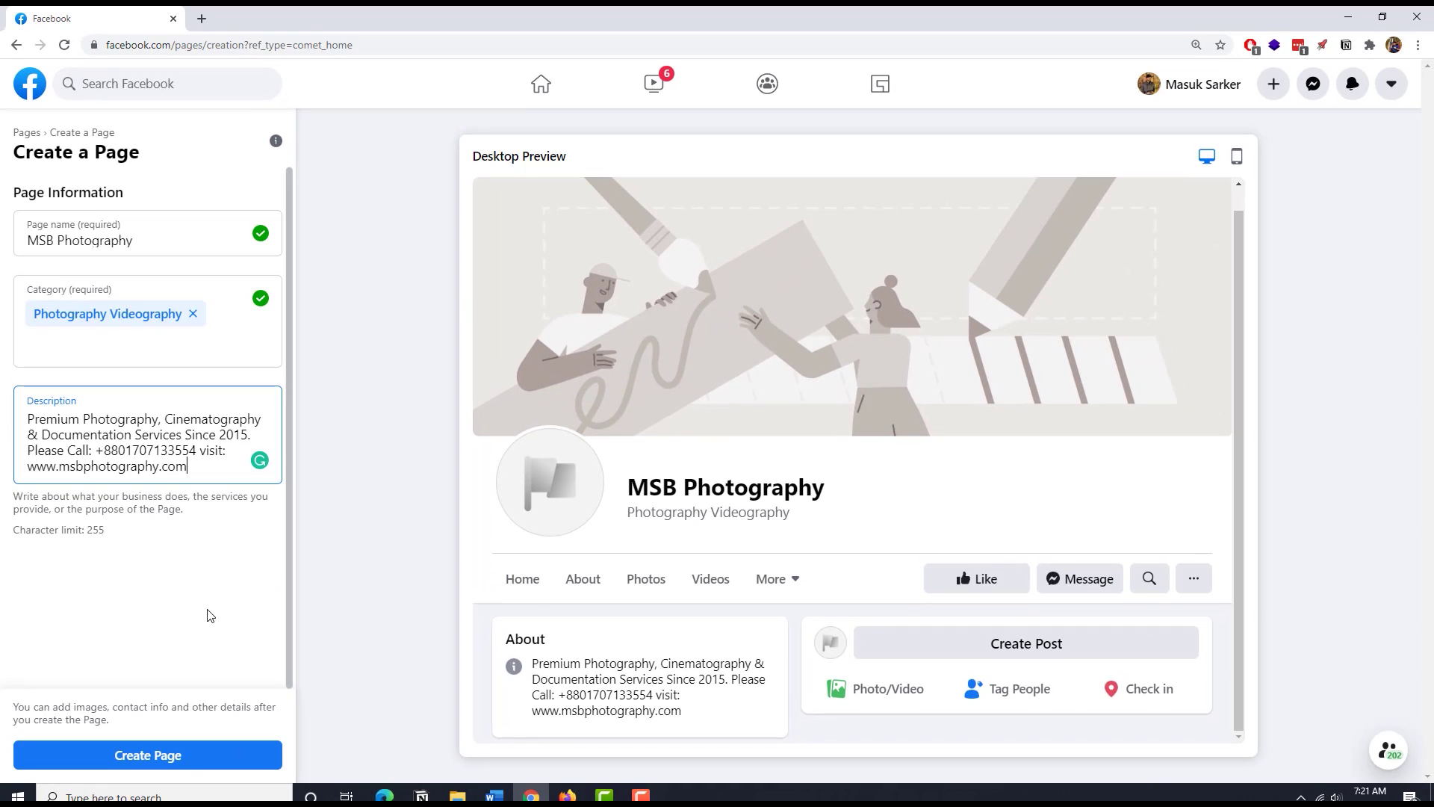
click(148, 755)
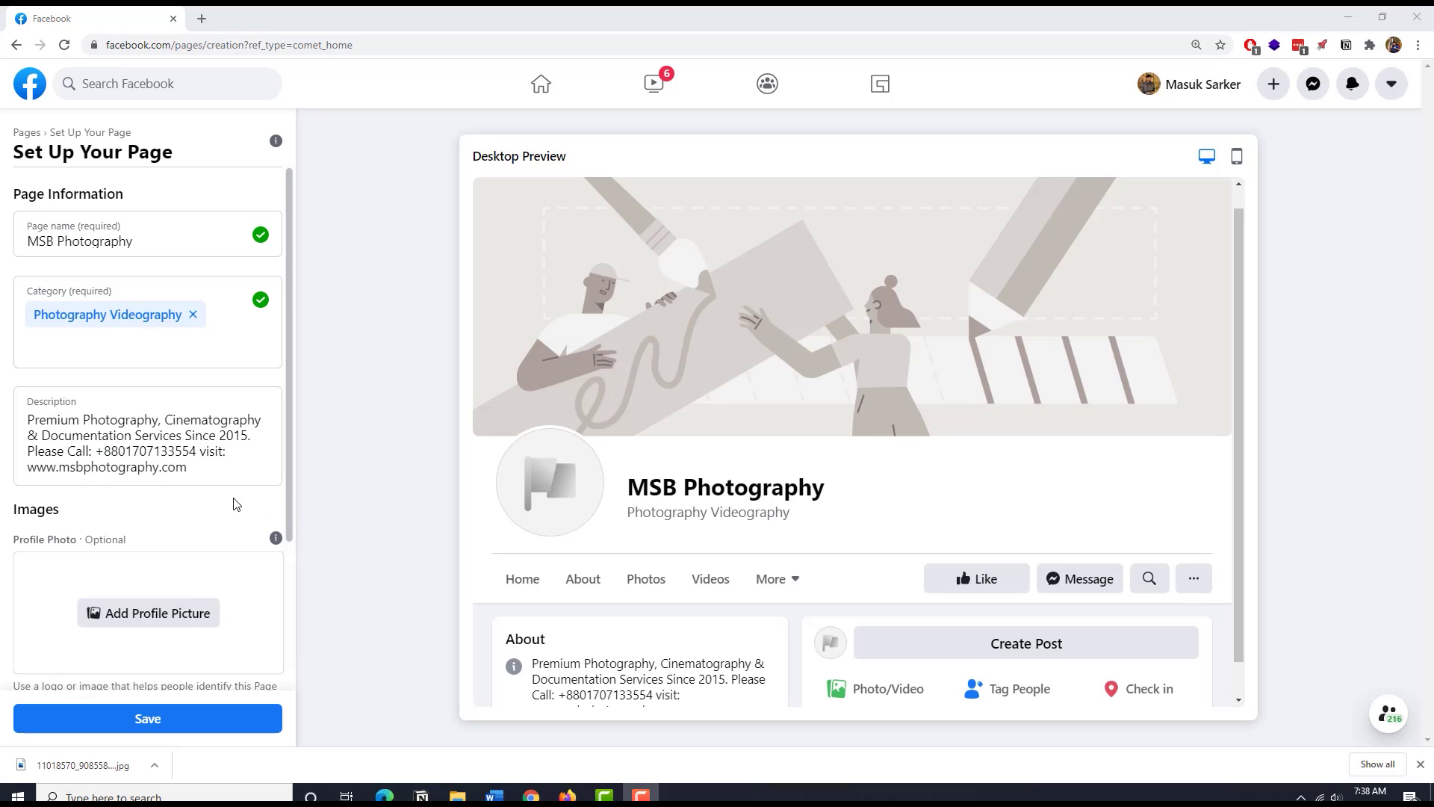
Open crello.com in a new browser tab and view its pricing plans.
scroll(224, 497, down, 3)
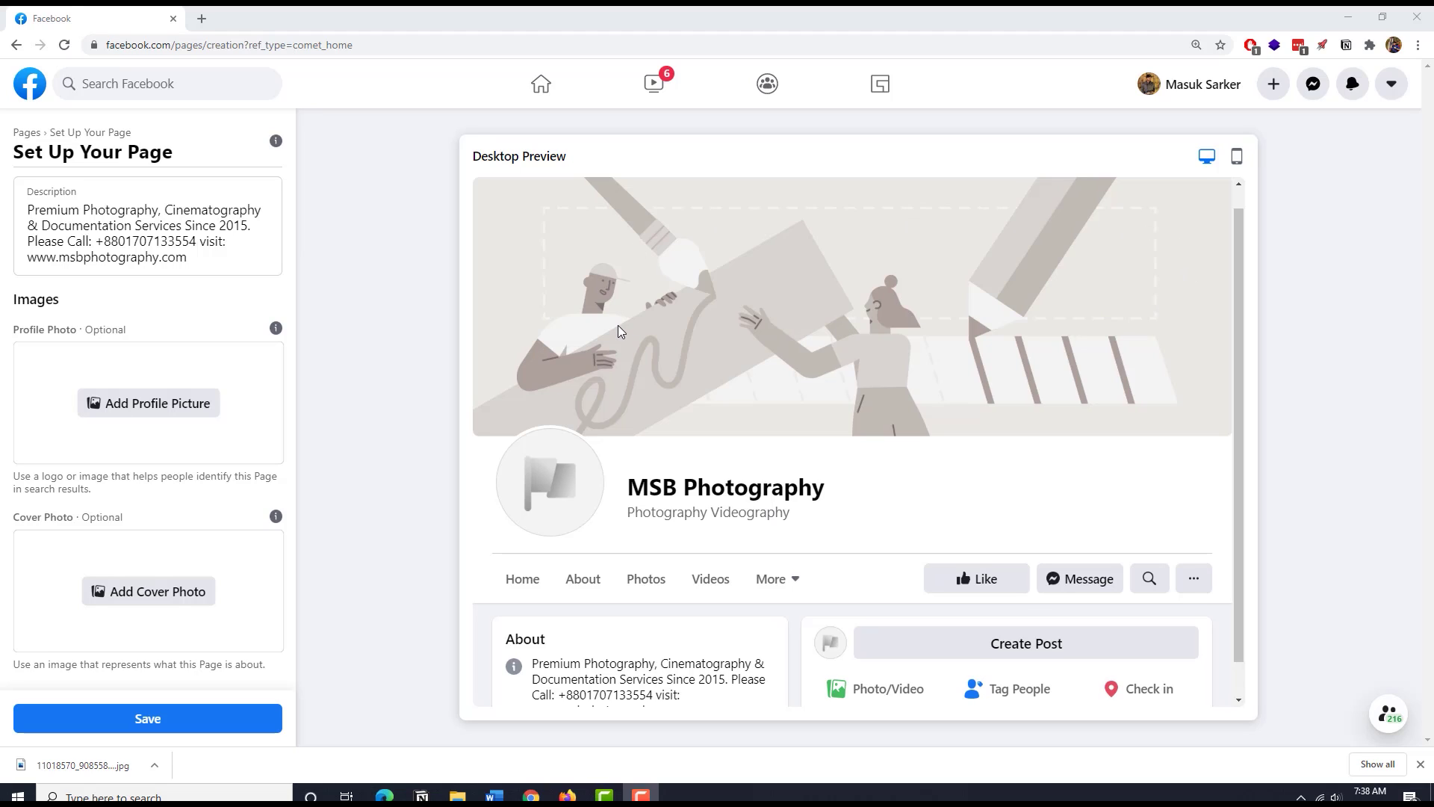
scroll(275, 411, up, 1)
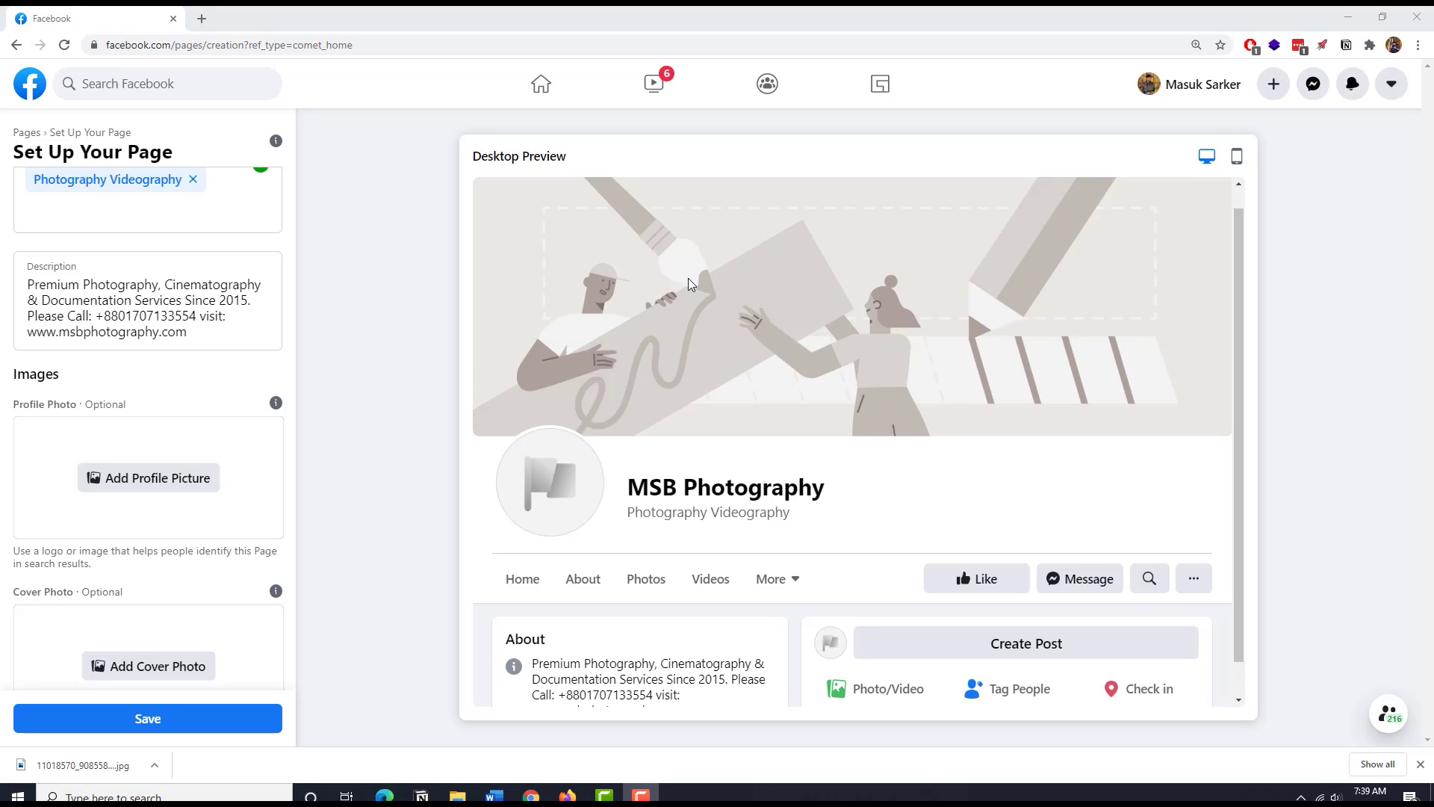
click(200, 19)
text(crello.com)
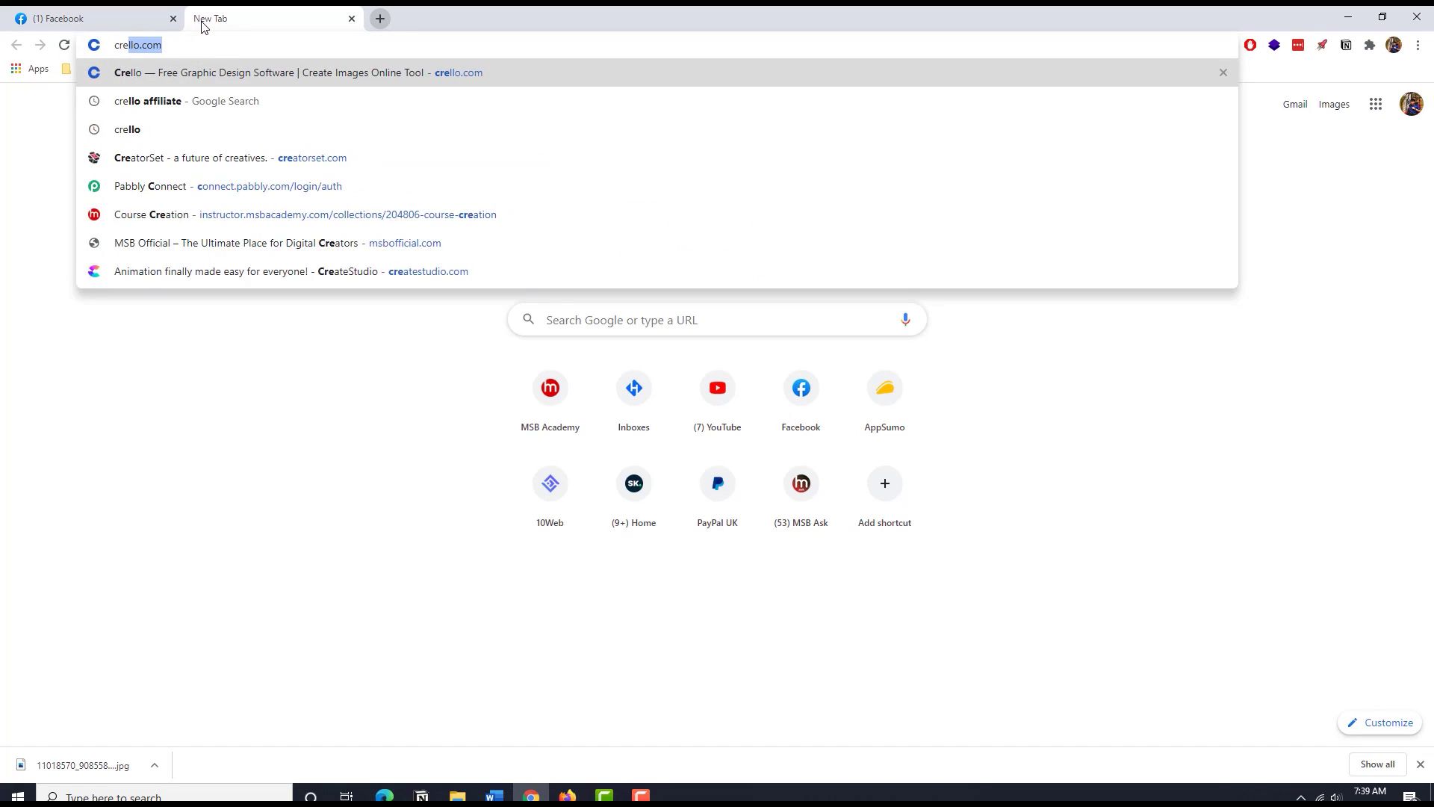
key(Return)
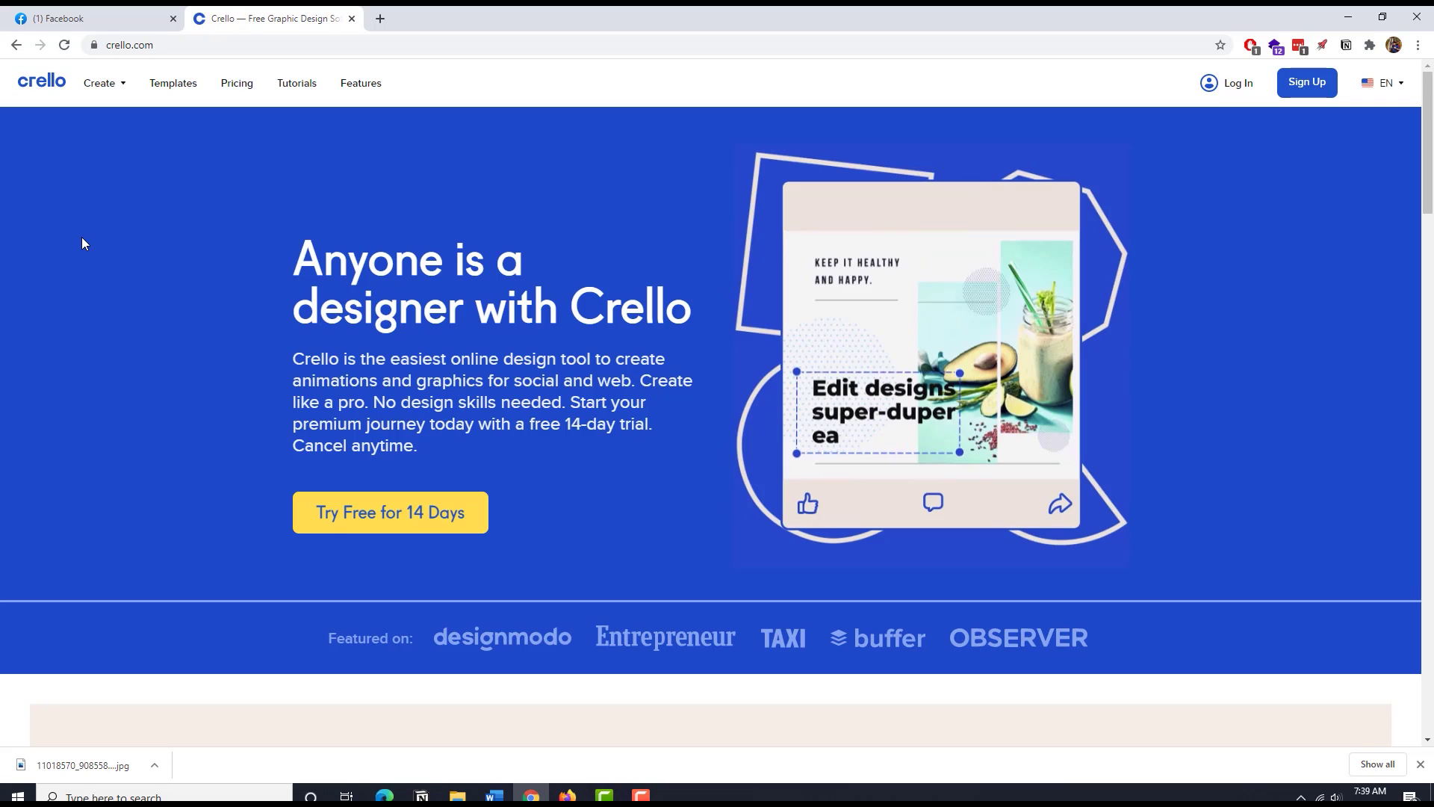
click(236, 85)
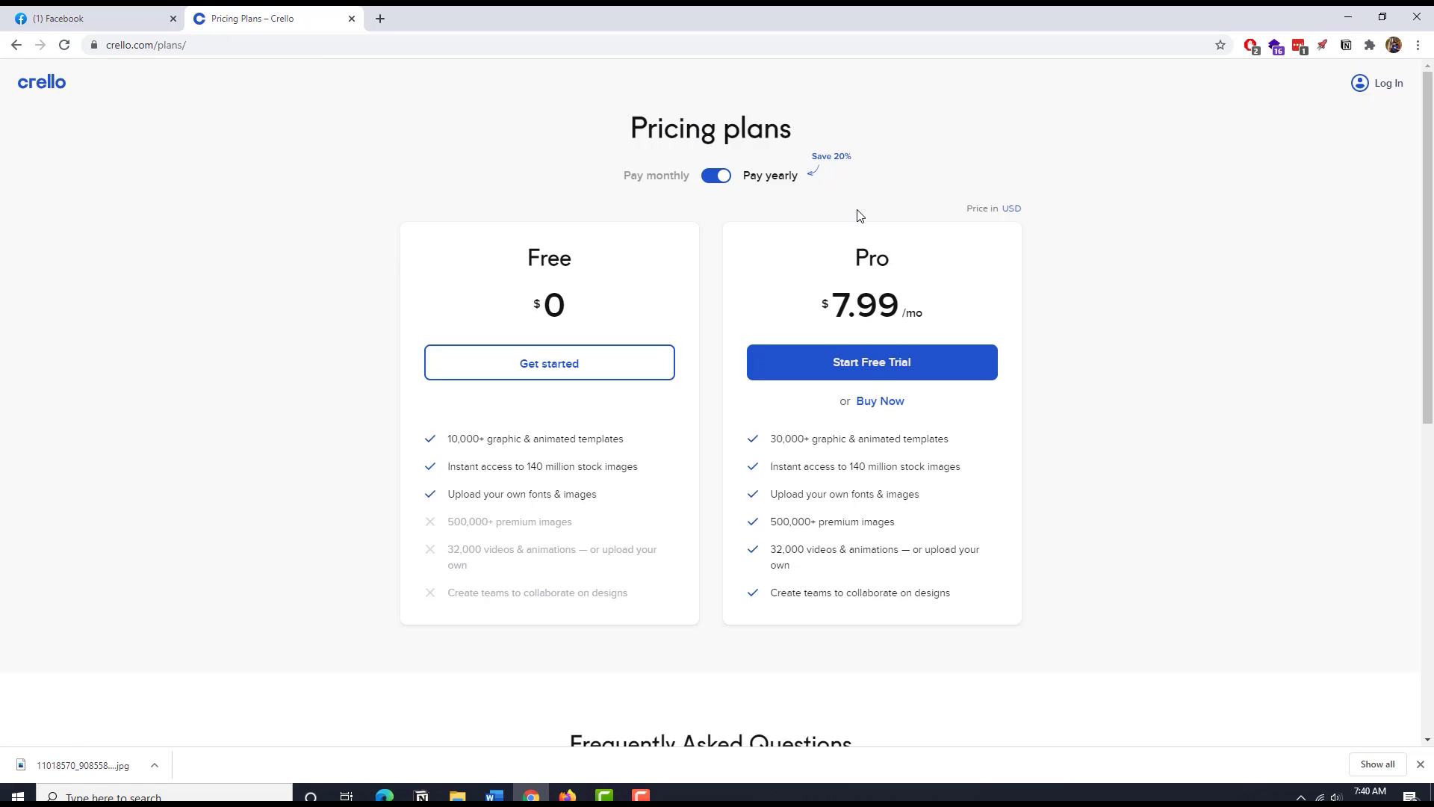
Log in to Crello with the saved account credentials, ending on its home page.
click(1391, 85)
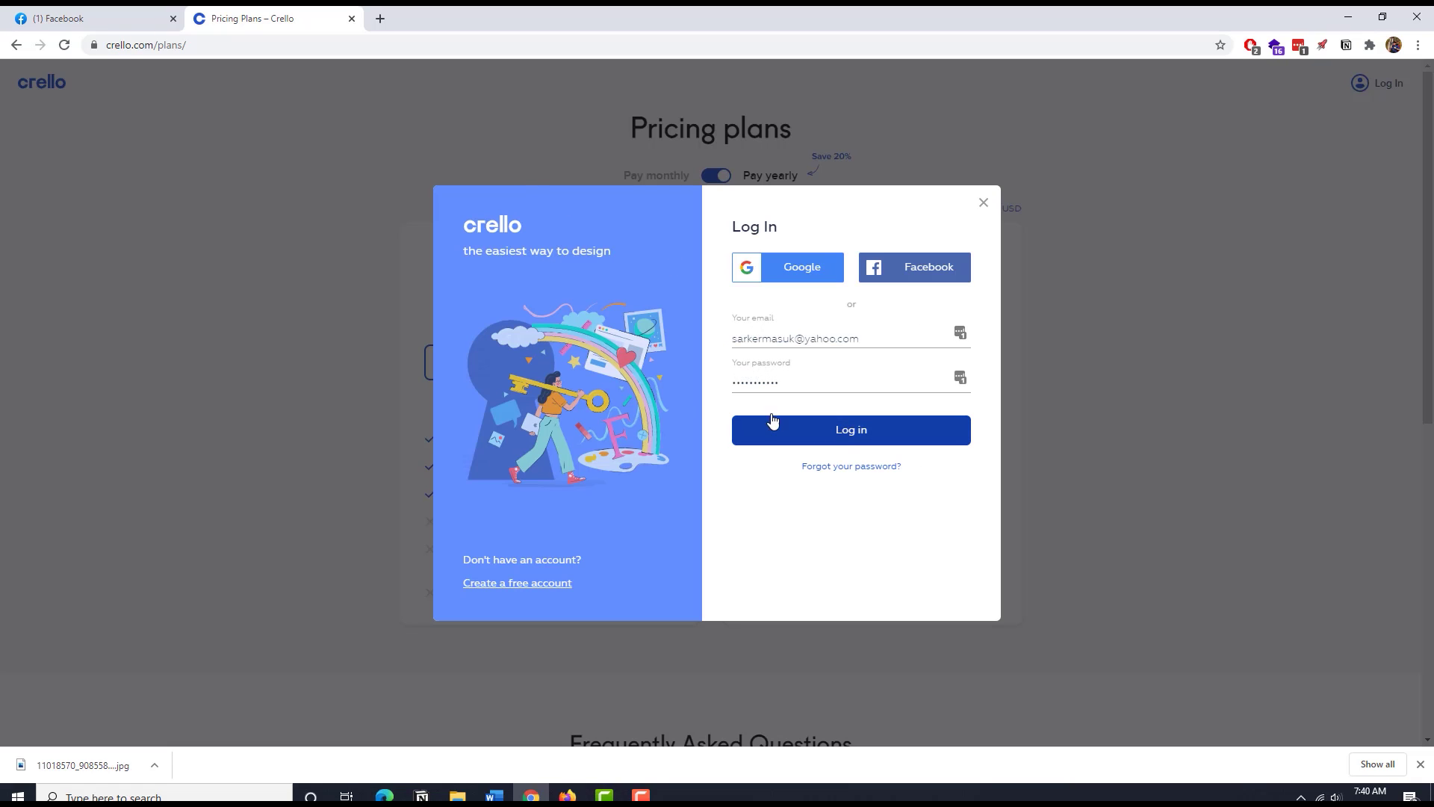
click(773, 423)
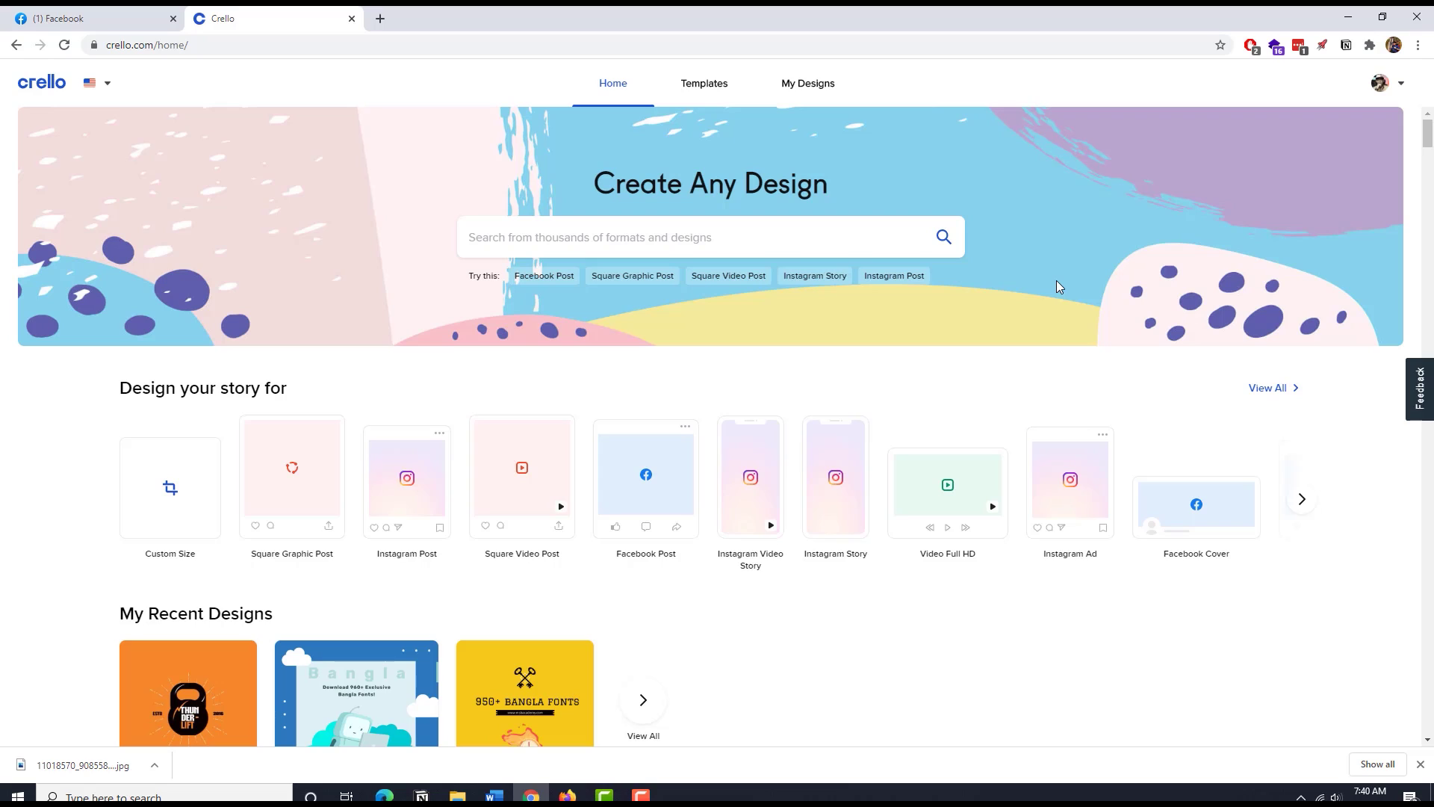
click(94, 23)
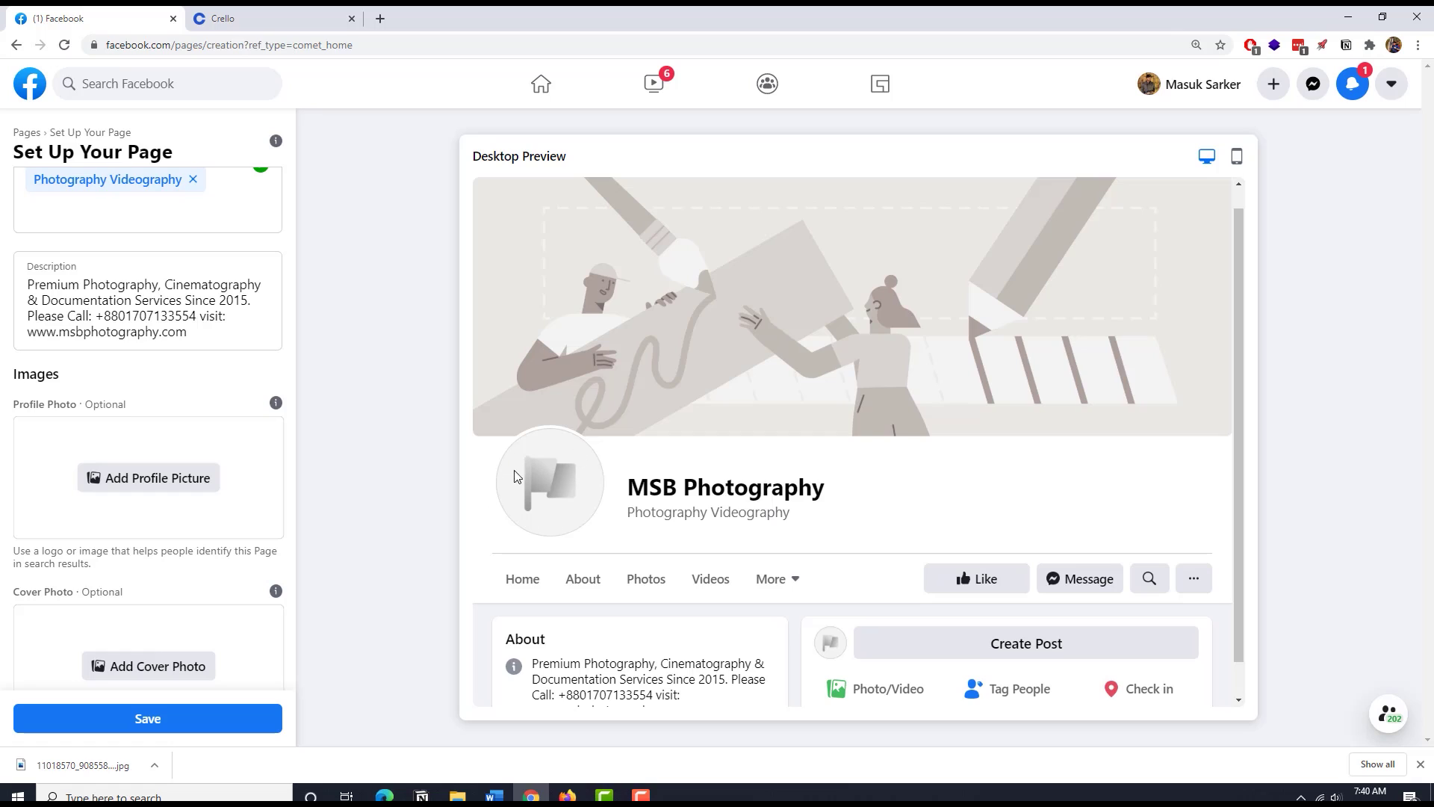
click(247, 17)
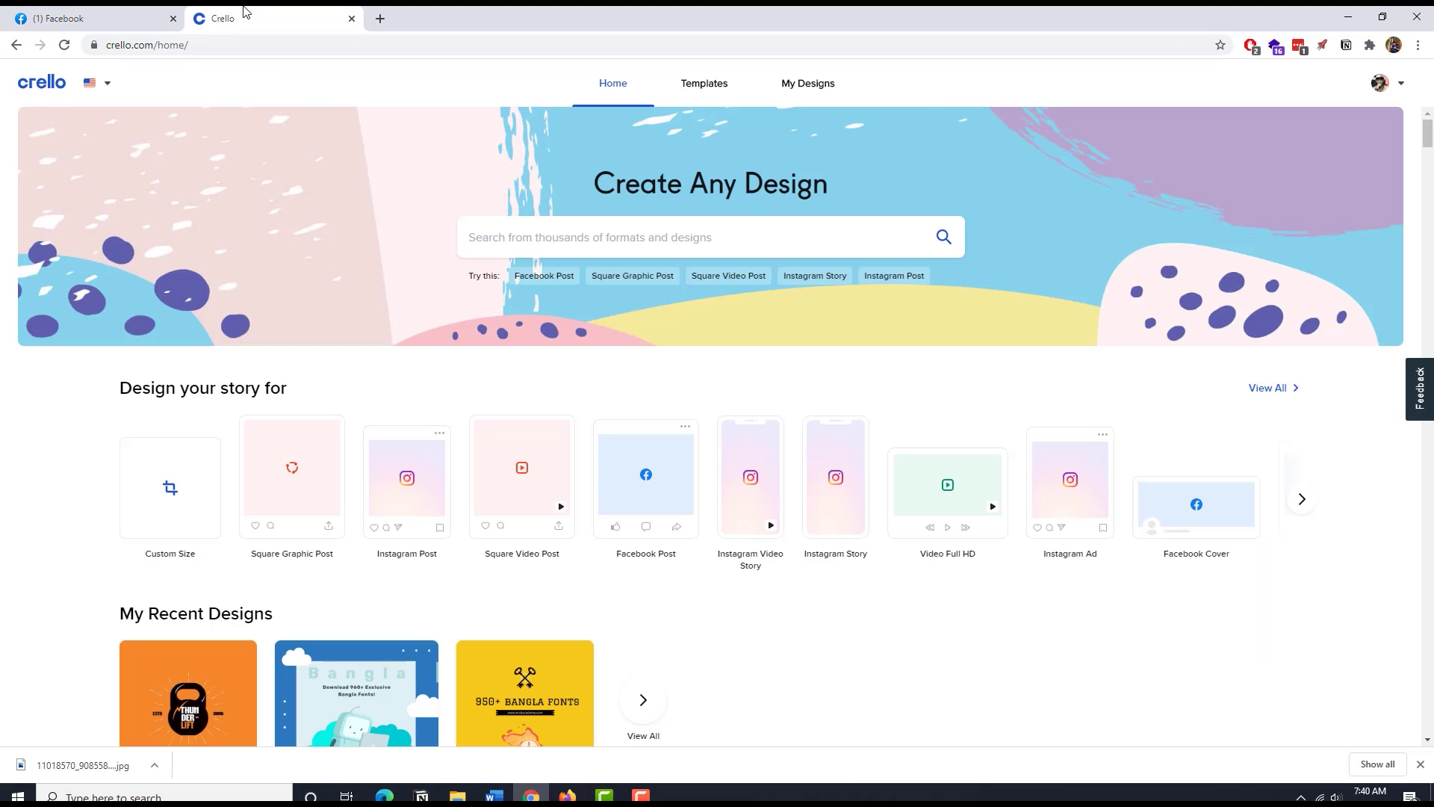
Search the Crello templates for "logo" and browse the logo designs.
click(536, 240)
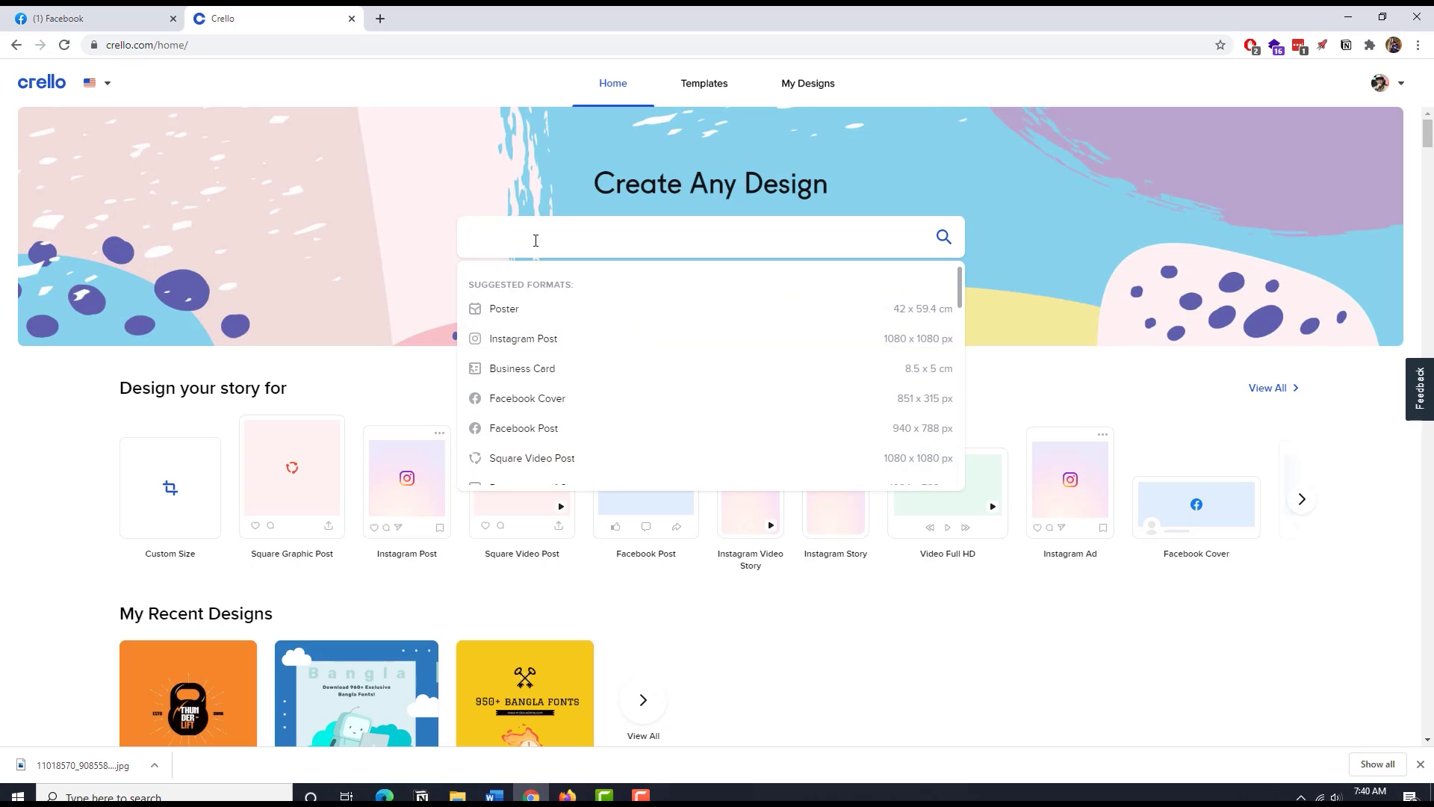
text(logo)
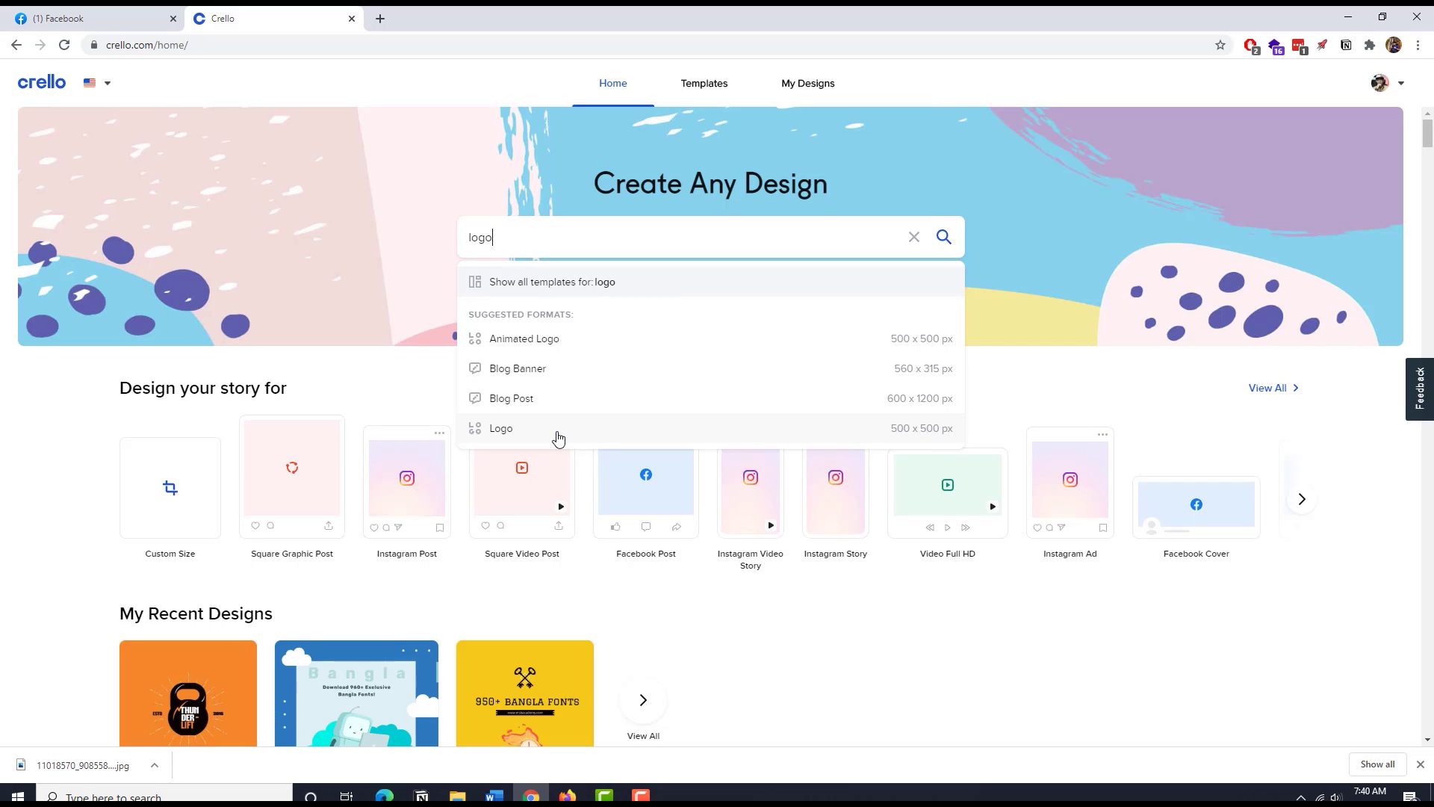
click(534, 297)
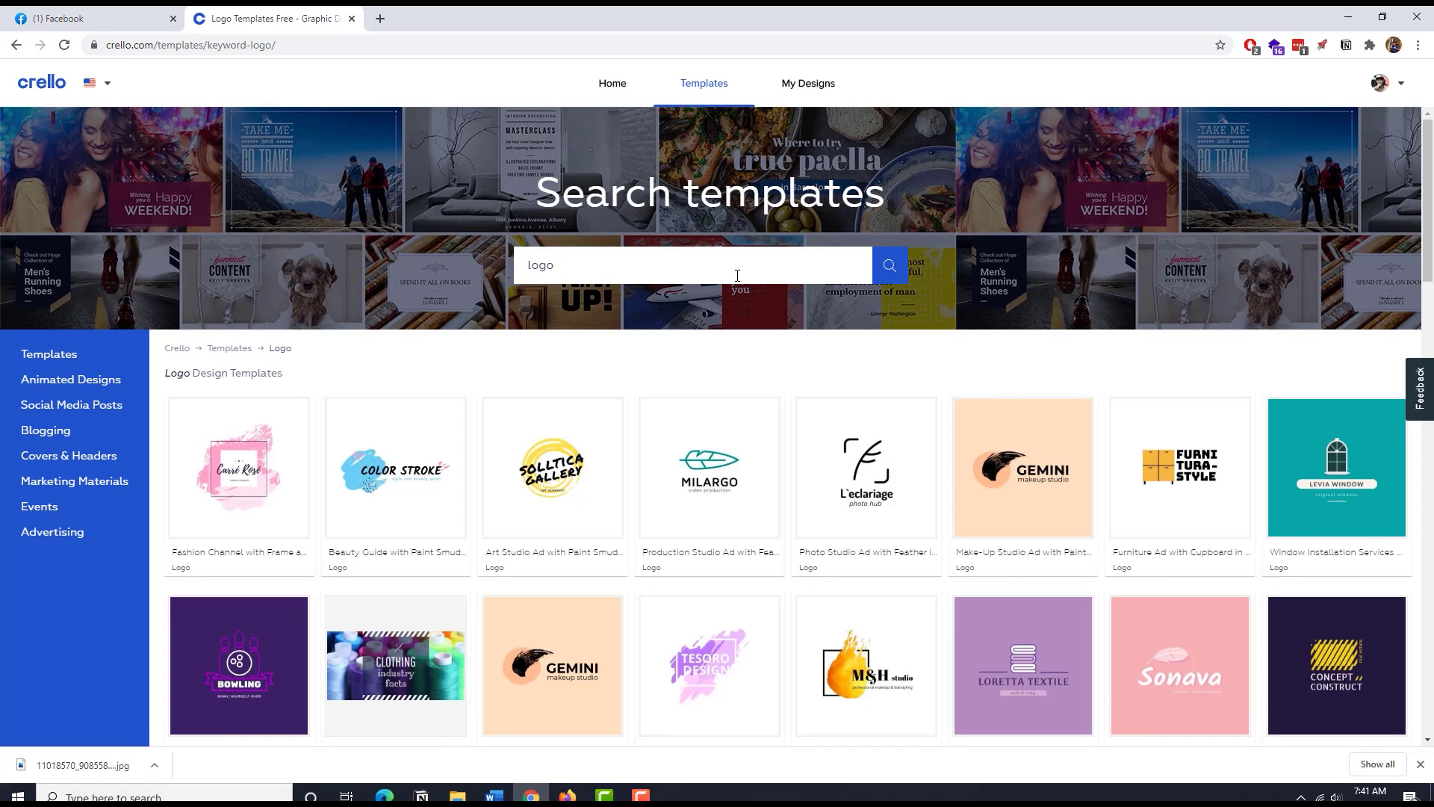
drag(1429, 237, 1431, 360)
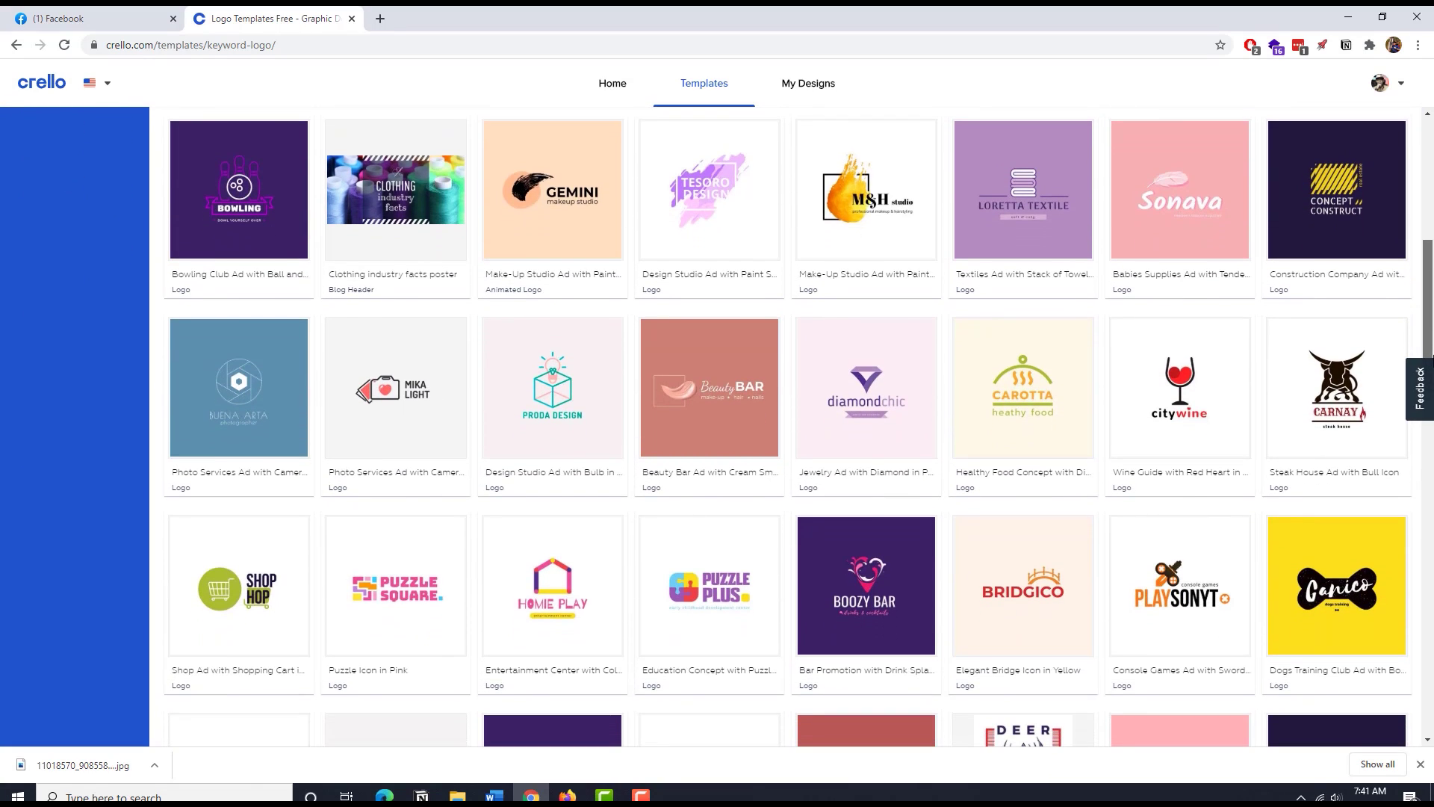